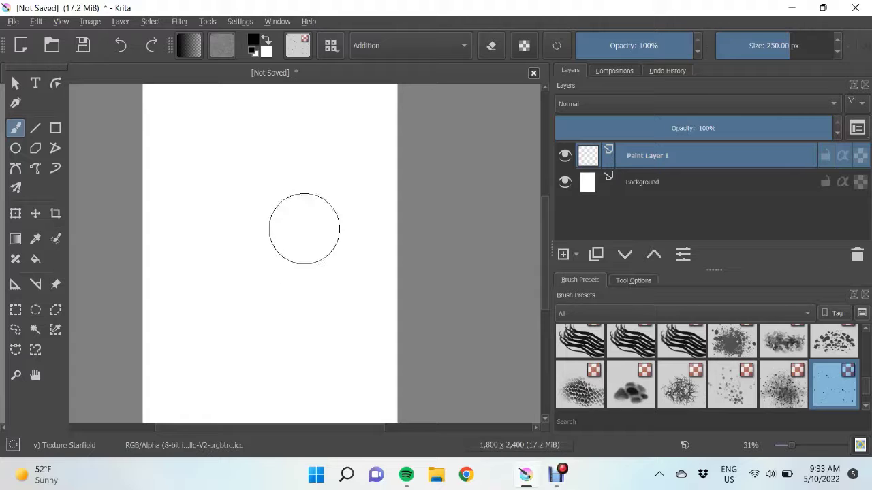
# Paint large black strokes across the canvas with Airbrush Soft at about 384 px.
pyautogui.scroll(10, 708, 368)
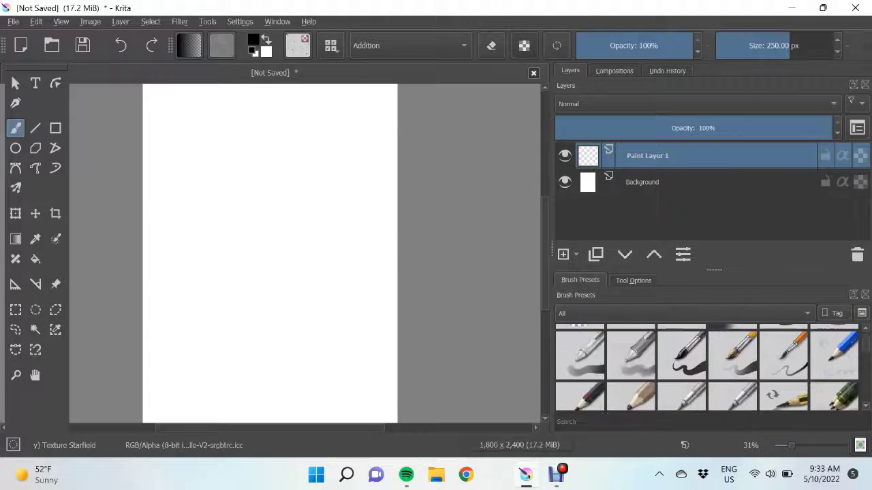
pyautogui.click(733, 348)
pyautogui.moveTo(756, 45); pyautogui.dragTo(804, 45)
pyautogui.moveTo(175, 245); pyautogui.dragTo(263, 98)
pyautogui.moveTo(370, 197); pyautogui.dragTo(175, 331)
pyautogui.moveTo(156, 204); pyautogui.dragTo(383, 113)
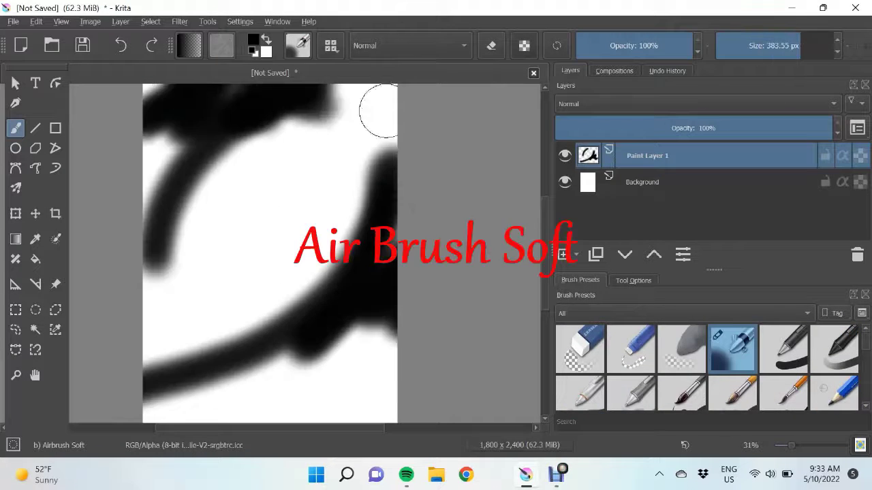
pyautogui.moveTo(381, 170); pyautogui.dragTo(177, 382)
# Smear the black strokes into smooth diagonal bands with Blender Blur, then add a new layer.
pyautogui.scroll(-2, 272, 238)
pyautogui.scroll(-5, 708, 367)
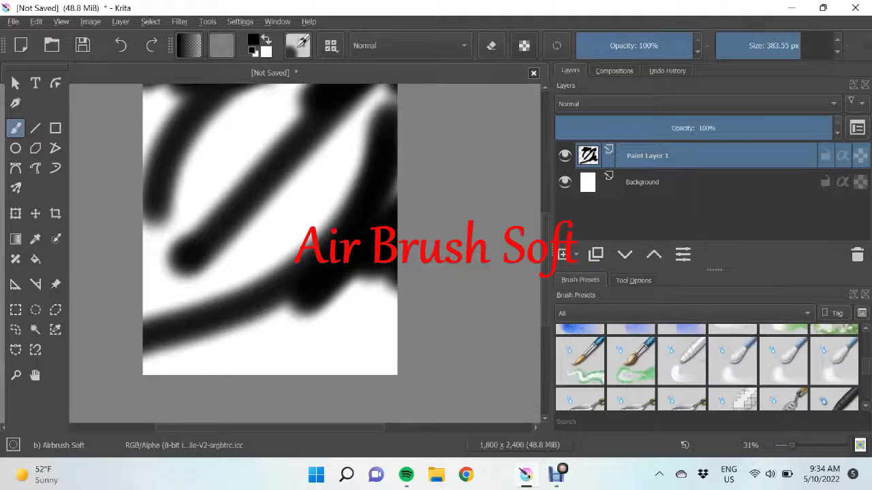
pyautogui.click(732, 357)
pyautogui.moveTo(372, 144)
pyautogui.mouseDown()
pyautogui.moveTo(346, 165)
pyautogui.moveTo(267, 331)
pyautogui.moveTo(327, 312)
pyautogui.moveTo(330, 334)
pyautogui.mouseUp()
pyautogui.scroll(1, 340, 238)
pyautogui.moveTo(360, 146)
pyautogui.mouseDown()
pyautogui.moveTo(195, 247)
pyautogui.moveTo(156, 127)
pyautogui.moveTo(290, 217)
pyautogui.moveTo(224, 273)
pyautogui.moveTo(350, 278)
pyautogui.mouseUp()
pyautogui.scroll(-1, 350, 279)
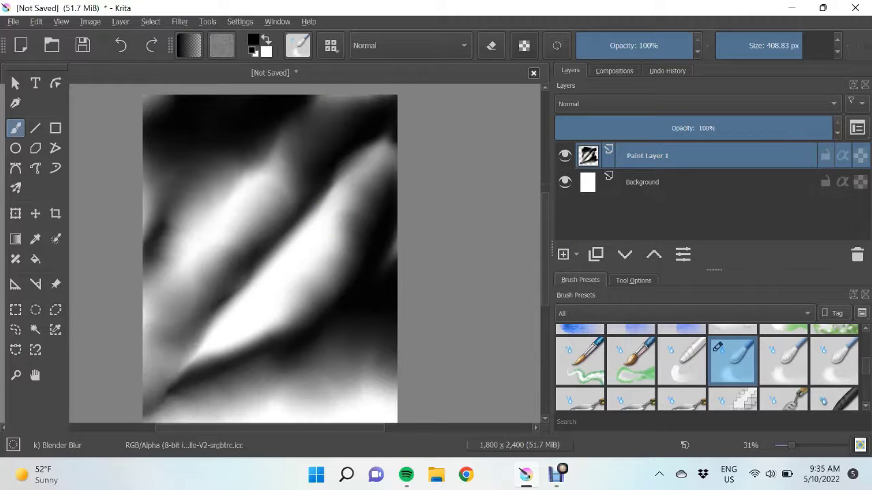
pyautogui.press('Insert')
pyautogui.click(253, 41)
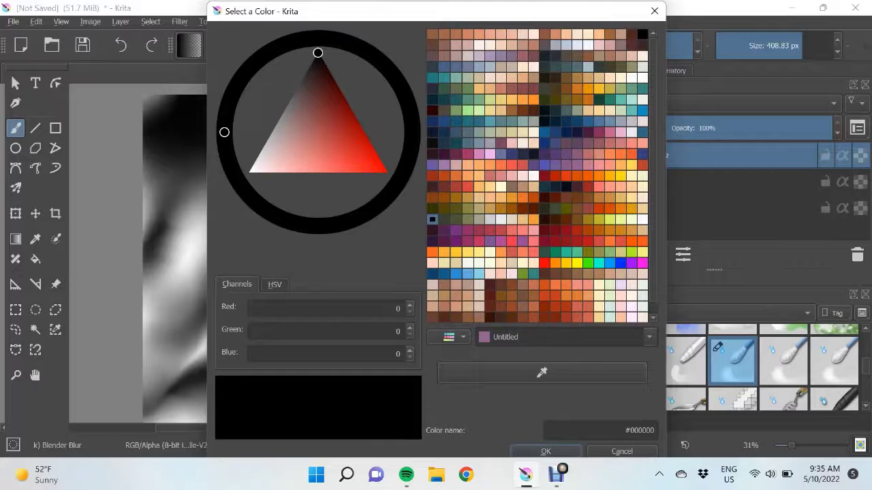
# Set the foreground colour to dusky magenta #64425a.
pyautogui.click(456, 78)
pyautogui.click(480, 143)
pyautogui.click(566, 143)
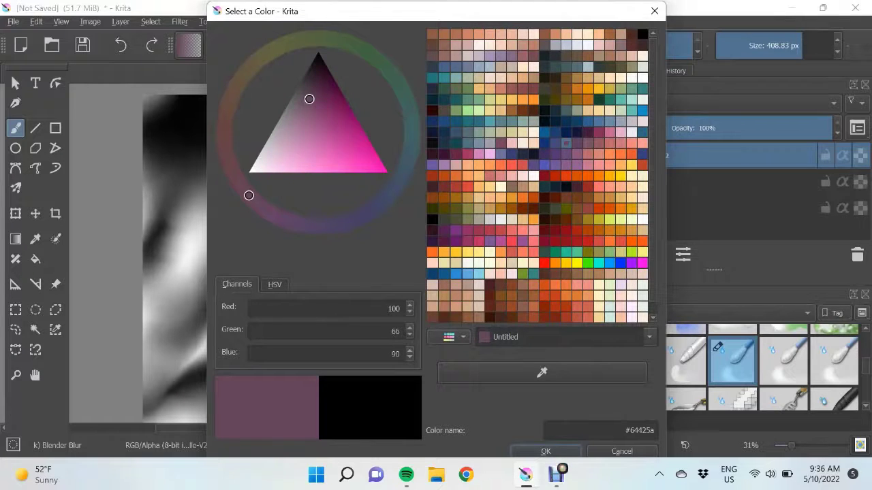
pyautogui.press('Return')
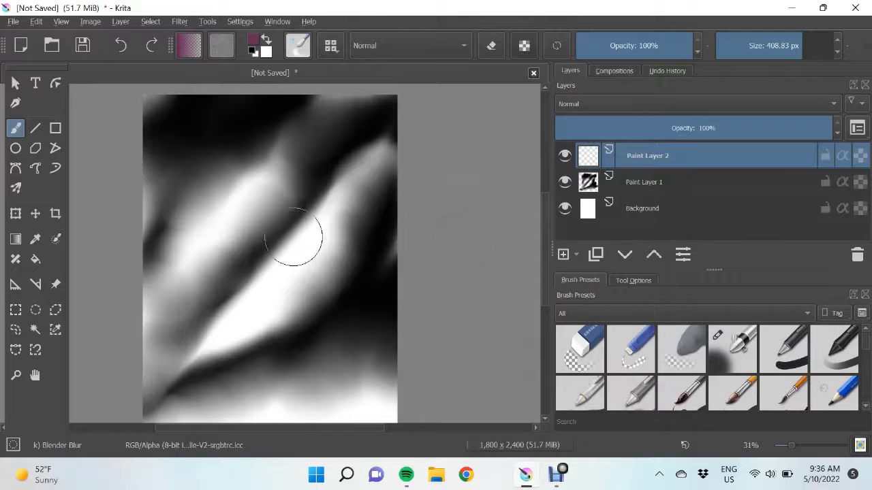
# Paint magenta patches at the top left, lower right and bottom with Airbrush Soft.
pyautogui.click(732, 349)
pyautogui.moveTo(273, 154); pyautogui.dragTo(264, 199)
pyautogui.moveTo(201, 164); pyautogui.dragTo(151, 205)
pyautogui.moveTo(361, 340)
pyautogui.mouseDown()
pyautogui.moveTo(293, 412)
pyautogui.moveTo(368, 388)
pyautogui.mouseUp()
pyautogui.scroll(-2, 681, 368)
pyautogui.scroll(3, 708, 368)
# Blend the top-left magenta into the dark paint with Blender Blur.
pyautogui.click(732, 384)
pyautogui.moveTo(273, 170)
pyautogui.mouseDown()
pyautogui.moveTo(234, 204)
pyautogui.moveTo(286, 126)
pyautogui.mouseUp()
pyautogui.moveTo(192, 160)
pyautogui.mouseDown()
pyautogui.moveTo(191, 133)
pyautogui.moveTo(170, 123)
pyautogui.mouseUp()
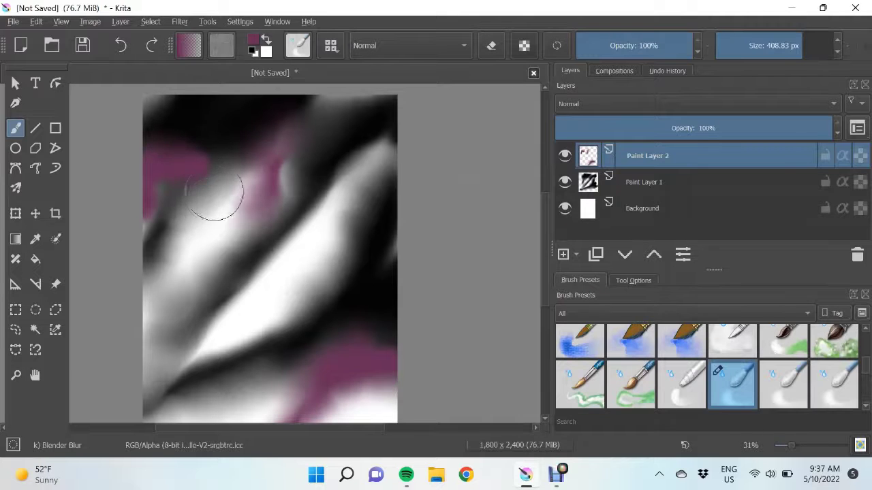
pyautogui.moveTo(214, 192); pyautogui.dragTo(168, 220)
pyautogui.moveTo(171, 175); pyautogui.dragTo(281, 119)
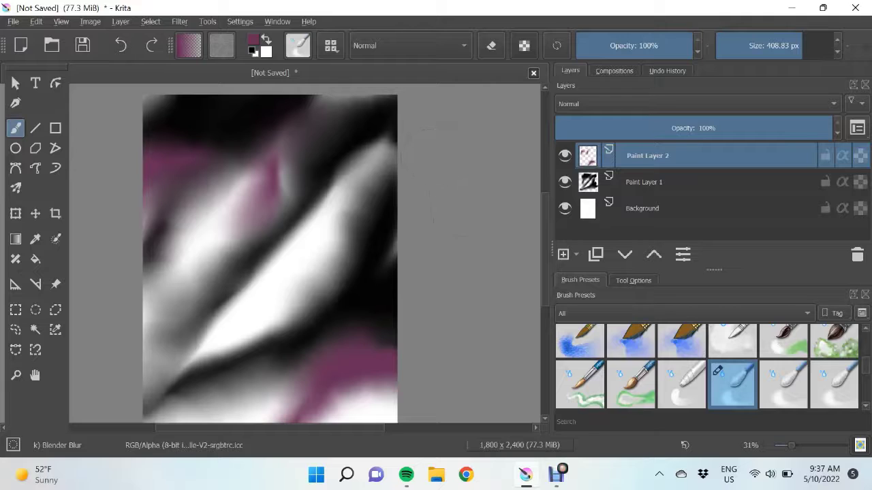
pyautogui.scroll(2, 718, 370)
# Add a magenta diagonal band from lower left to centre and blur it into the background.
pyautogui.click(722, 337)
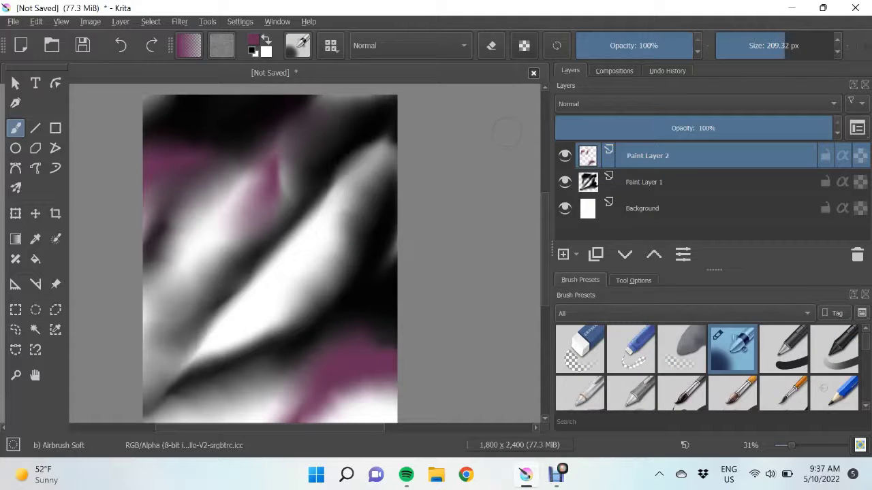
pyautogui.moveTo(151, 378); pyautogui.dragTo(303, 238)
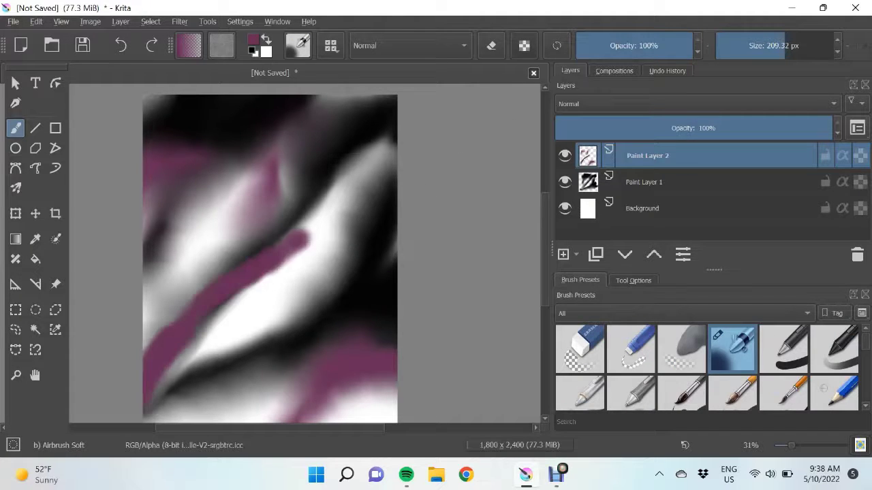
pyautogui.scroll(-2, 708, 368)
pyautogui.scroll(-2, 708, 368)
pyautogui.scroll(2, 732, 367)
pyautogui.click(732, 361)
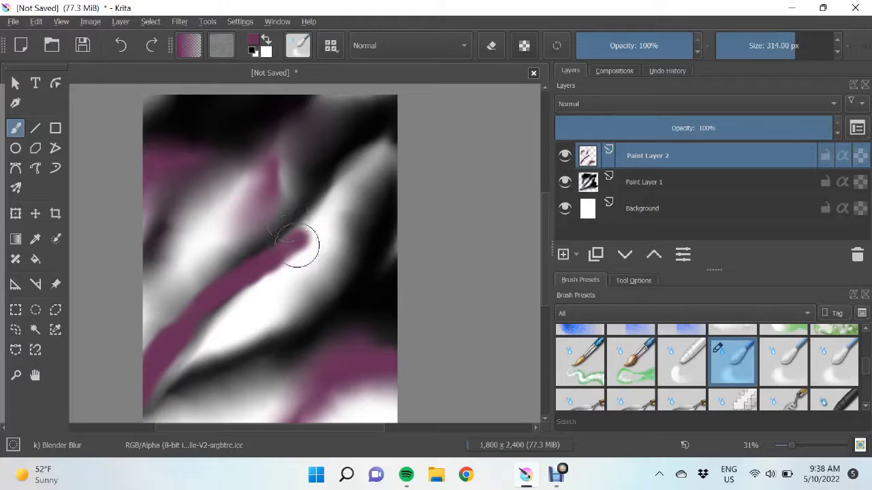
pyautogui.moveTo(302, 238)
pyautogui.mouseDown()
pyautogui.moveTo(146, 301)
pyautogui.moveTo(346, 219)
pyautogui.mouseUp()
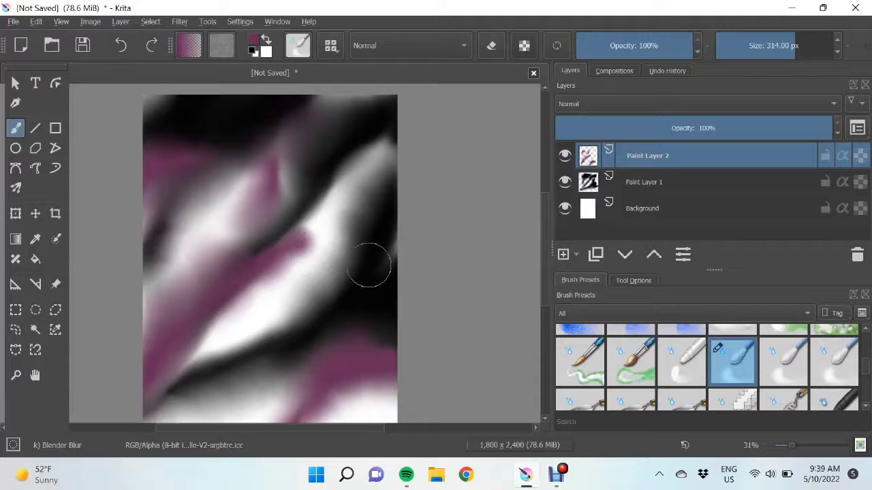
pyautogui.moveTo(368, 265); pyautogui.dragTo(248, 311)
# On a new layer, paint near-white #efefef Watercolor Texture clouds at the top, left and lower left.
pyautogui.press('Insert')
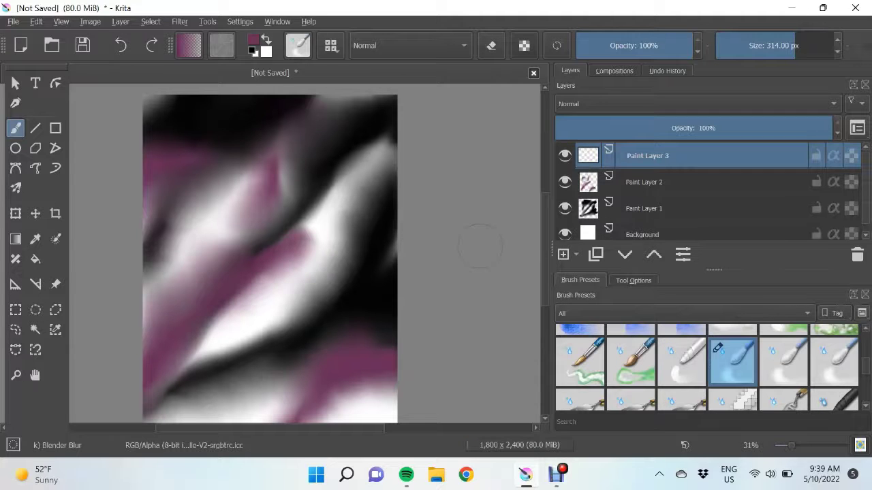
pyautogui.scroll(1, 709, 368)
pyautogui.click(834, 354)
pyautogui.click(253, 40)
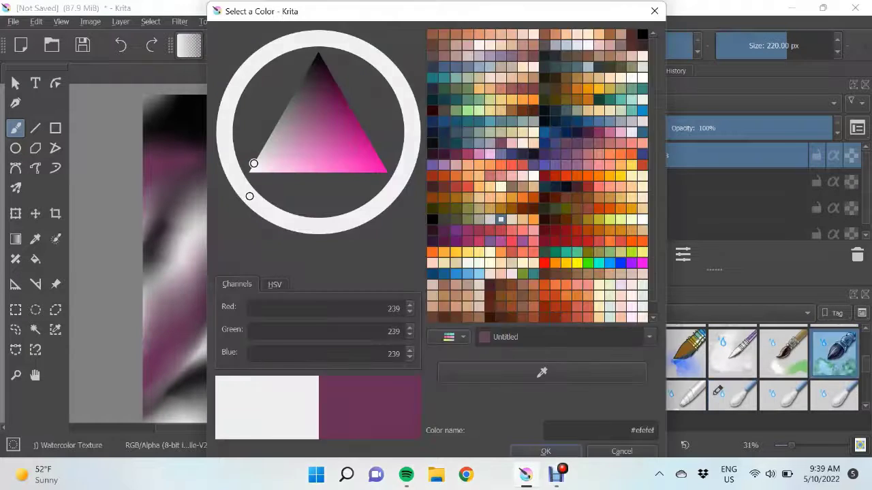
pyautogui.click(619, 452)
pyautogui.moveTo(170, 204); pyautogui.dragTo(205, 293)
pyautogui.moveTo(340, 157); pyautogui.dragTo(368, 163)
pyautogui.moveTo(163, 381); pyautogui.dragTo(286, 381)
# Blur the white clouds into the dark bands with Blender Blur.
pyautogui.scroll(-1, 708, 368)
pyautogui.click(732, 385)
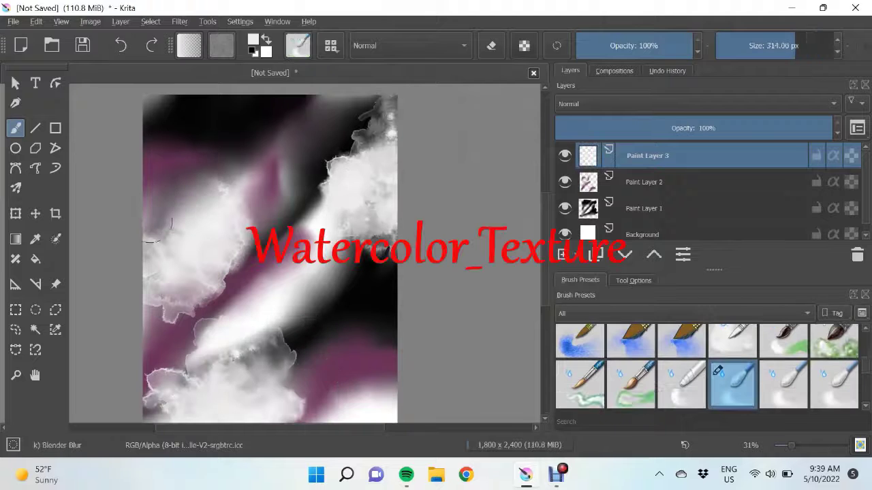
pyautogui.moveTo(245, 204)
pyautogui.mouseDown()
pyautogui.moveTo(239, 265)
pyautogui.moveTo(158, 322)
pyautogui.mouseUp()
pyautogui.moveTo(210, 327); pyautogui.dragTo(300, 382)
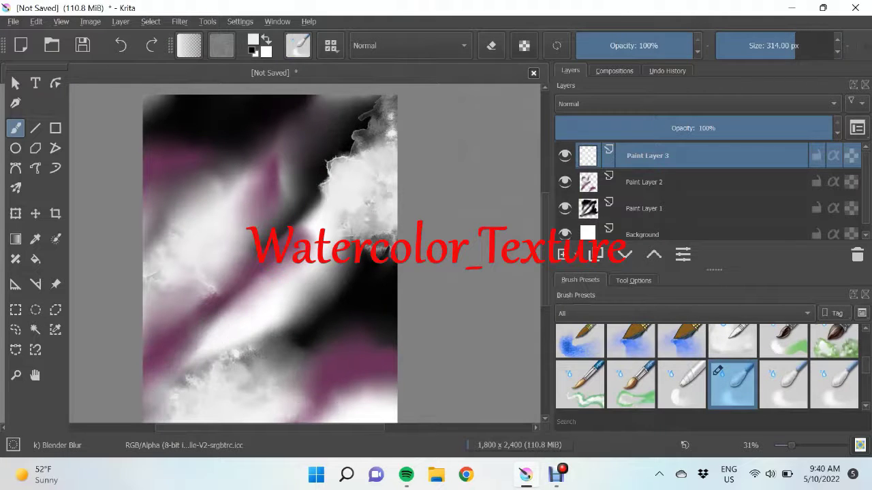
pyautogui.moveTo(370, 263); pyautogui.dragTo(368, 116)
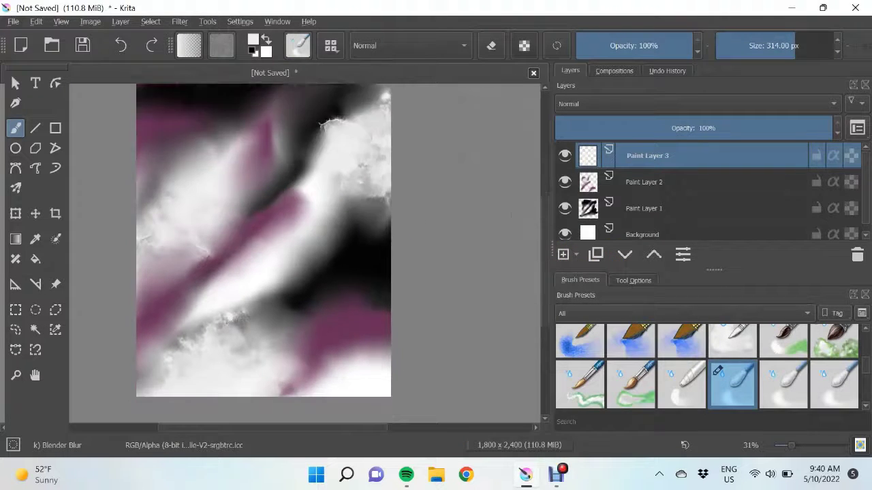
# Paint more white clouds across left and centre and soften them in.
pyautogui.press('/')
pyautogui.moveTo(293, 252); pyautogui.dragTo(180, 211)
pyautogui.press('/')
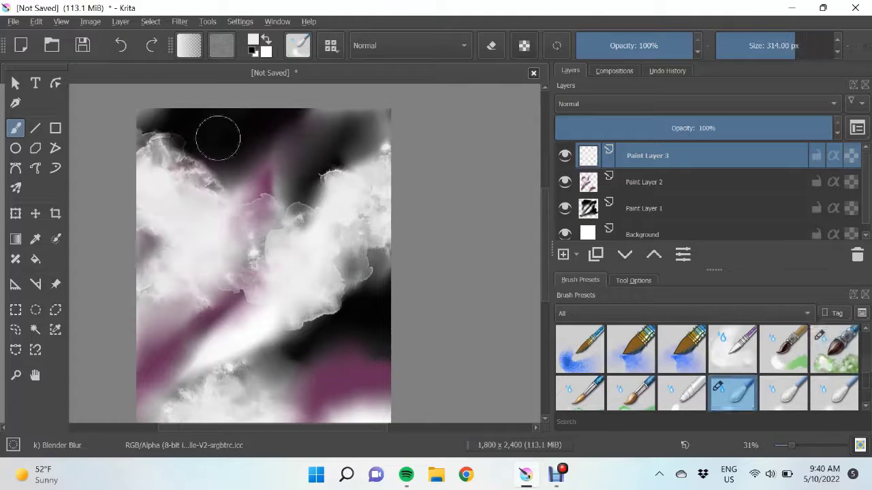
pyautogui.moveTo(218, 137)
pyautogui.mouseDown()
pyautogui.moveTo(169, 282)
pyautogui.moveTo(340, 272)
pyautogui.moveTo(350, 151)
pyautogui.moveTo(333, 175)
pyautogui.mouseUp()
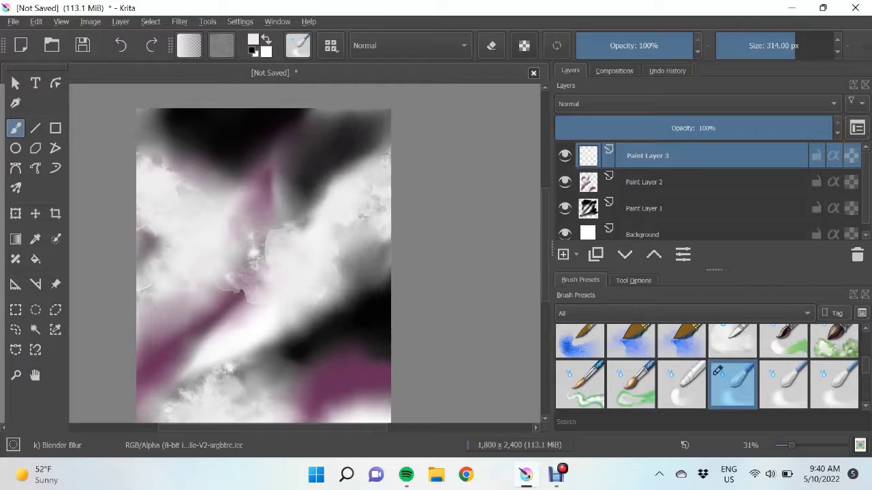
pyautogui.scroll(-1, 263, 266)
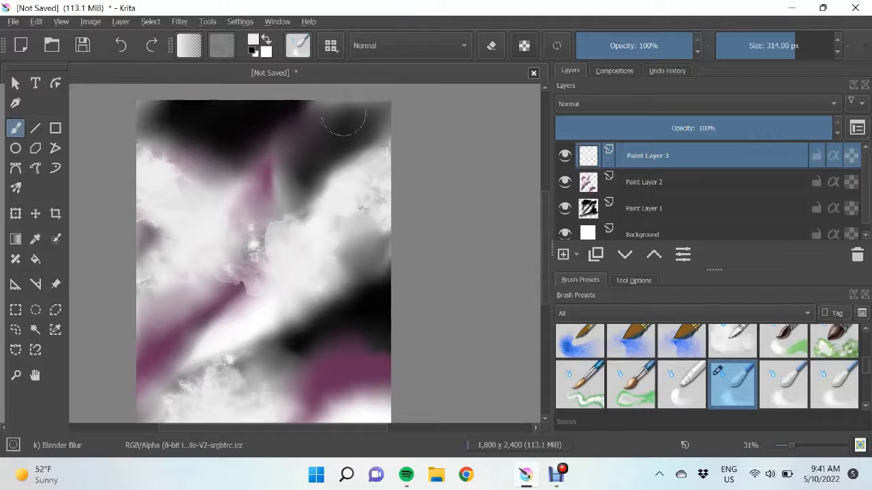
# Draw a bright pink curve from lower left to top with the Dynamic Brush tool.
pyautogui.click(253, 41)
pyautogui.press('Escape')
pyautogui.press('/')
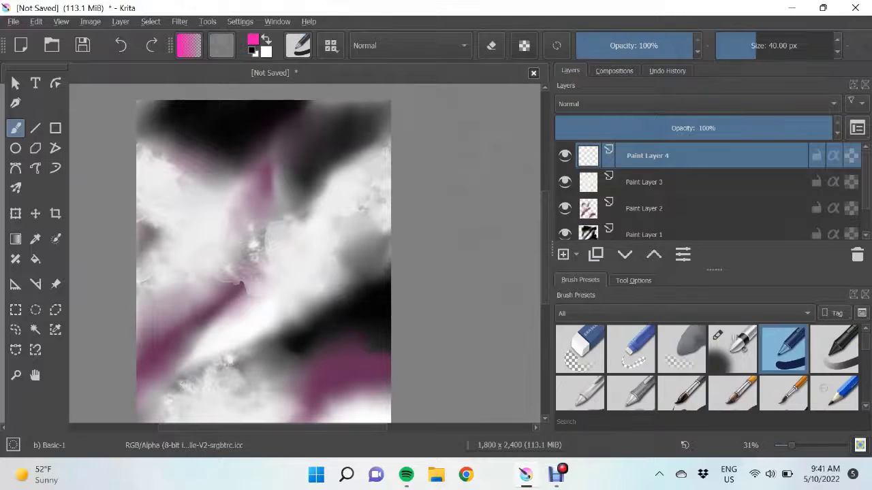
pyautogui.click(55, 168)
pyautogui.moveTo(137, 409)
pyautogui.mouseDown()
pyautogui.moveTo(333, 102)
pyautogui.moveTo(332, 253)
pyautogui.mouseUp()
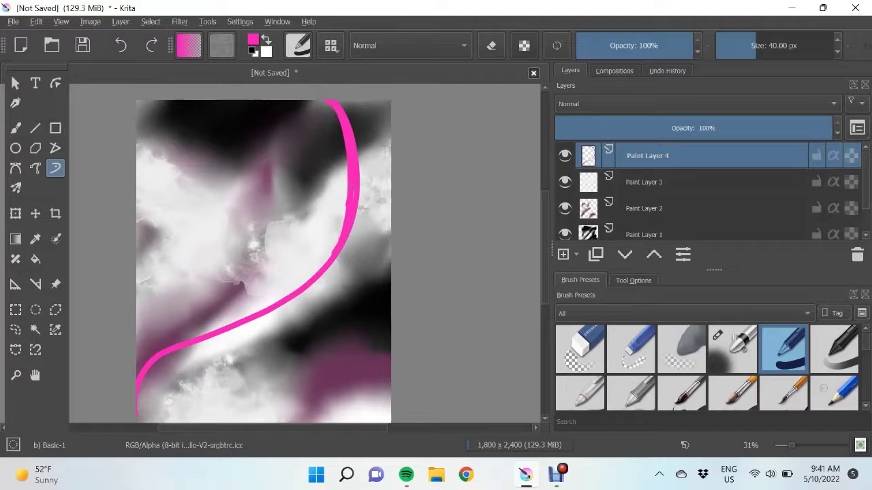
# Give the pink curve a soft blurred glow with Blender Blur.
pyautogui.press('.')
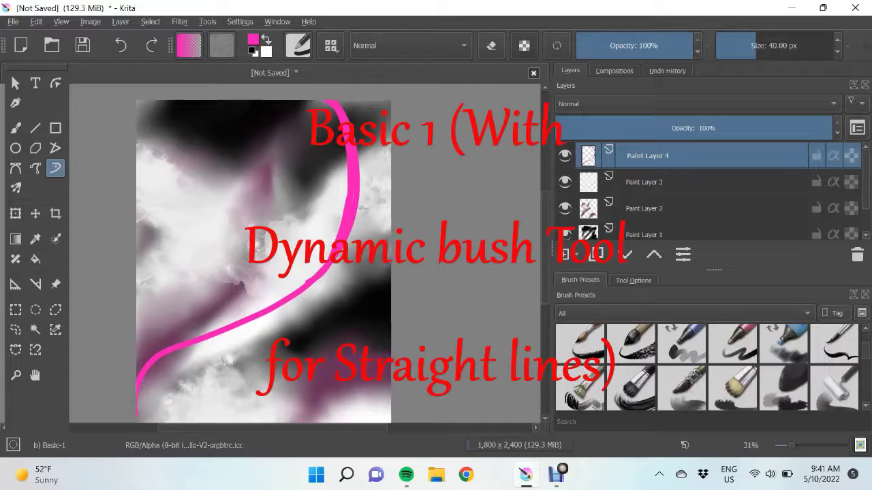
pyautogui.press('.')
pyautogui.press('.')
pyautogui.moveTo(318, 122); pyautogui.dragTo(310, 273)
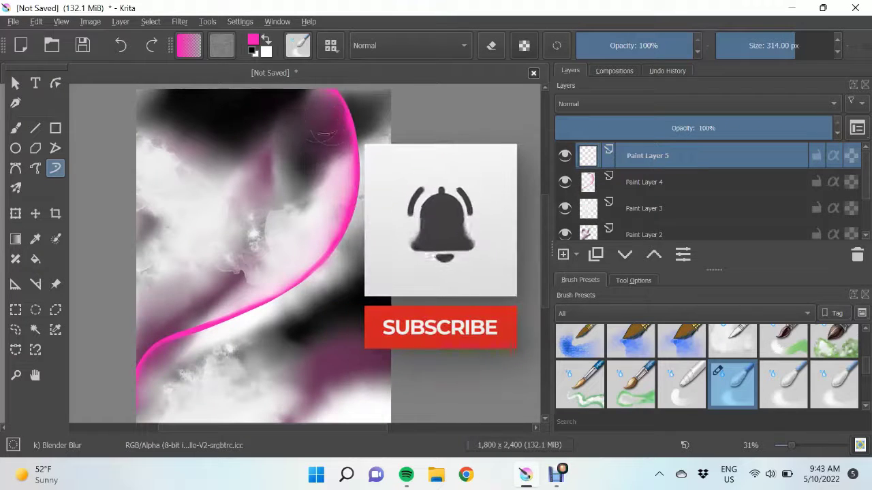
pyautogui.moveTo(331, 137)
pyautogui.mouseDown()
pyautogui.moveTo(302, 243)
pyautogui.moveTo(321, 224)
pyautogui.mouseUp()
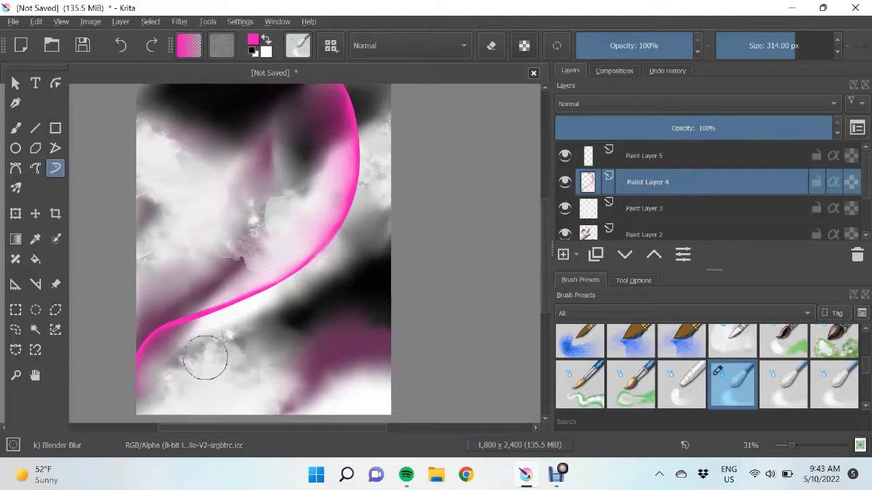
# On the layer above, draw a second pink ribbon from the bottom left, redoing it after several undone attempts.
pyautogui.press('pageup')
pyautogui.press('/')
pyautogui.moveTo(139, 402); pyautogui.dragTo(203, 244)
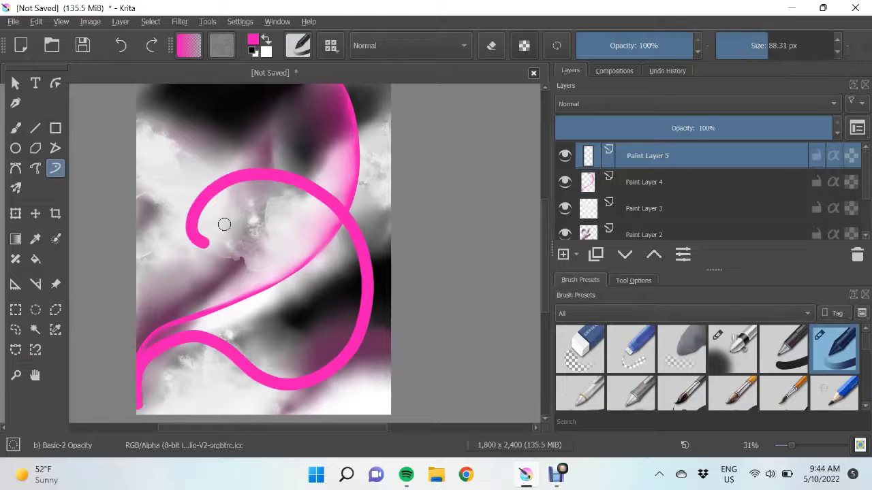
pyautogui.hotkey('ctrl', 'z')
pyautogui.moveTo(139, 400)
pyautogui.mouseDown()
pyautogui.moveTo(293, 286)
pyautogui.moveTo(197, 177)
pyautogui.mouseUp()
pyautogui.hotkey('ctrl', 'z')
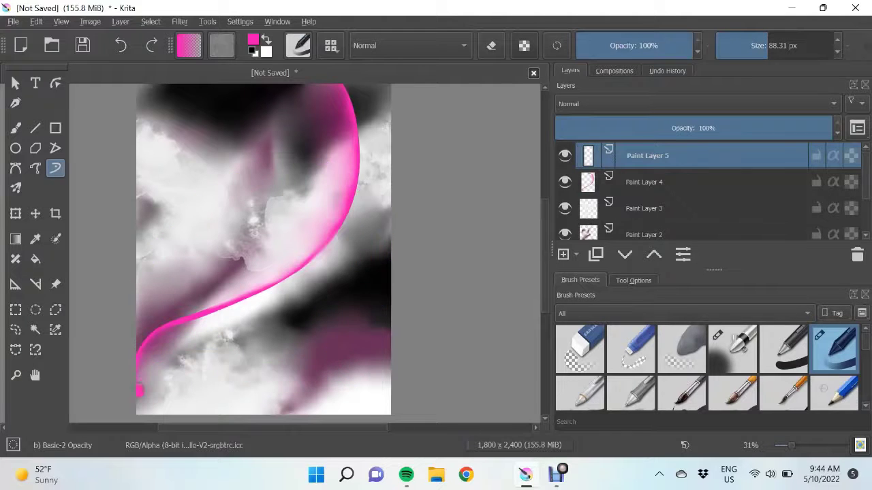
pyautogui.moveTo(139, 394); pyautogui.dragTo(203, 161)
pyautogui.hotkey('ctrl', 'z')
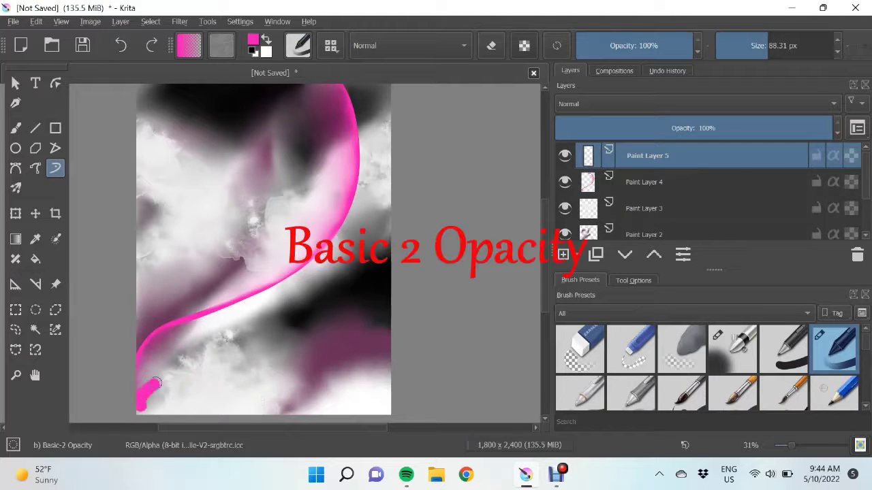
pyautogui.moveTo(140, 407); pyautogui.dragTo(136, 132)
# Blur the upper and lower curves of the pink ribbon into a translucent glow.
pyautogui.press('/')
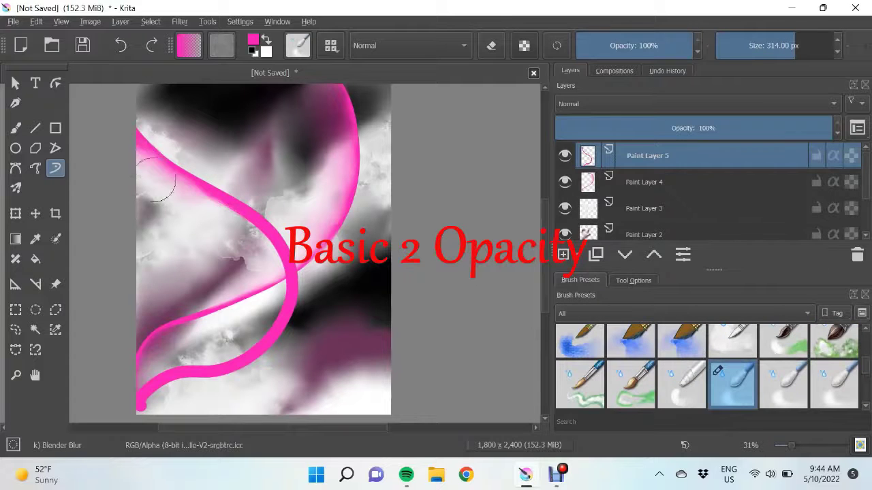
pyautogui.moveTo(163, 186)
pyautogui.mouseDown()
pyautogui.moveTo(266, 284)
pyautogui.moveTo(225, 339)
pyautogui.mouseUp()
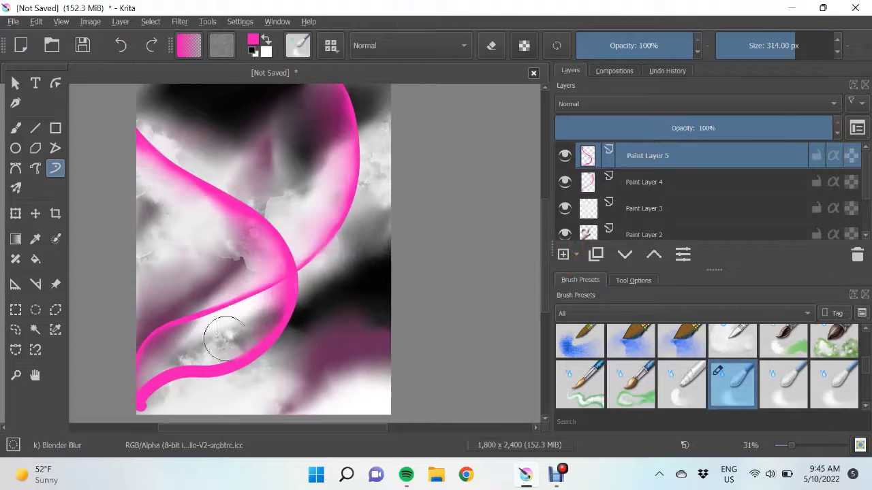
pyautogui.moveTo(164, 371)
pyautogui.mouseDown()
pyautogui.moveTo(224, 340)
pyautogui.moveTo(148, 353)
pyautogui.mouseUp()
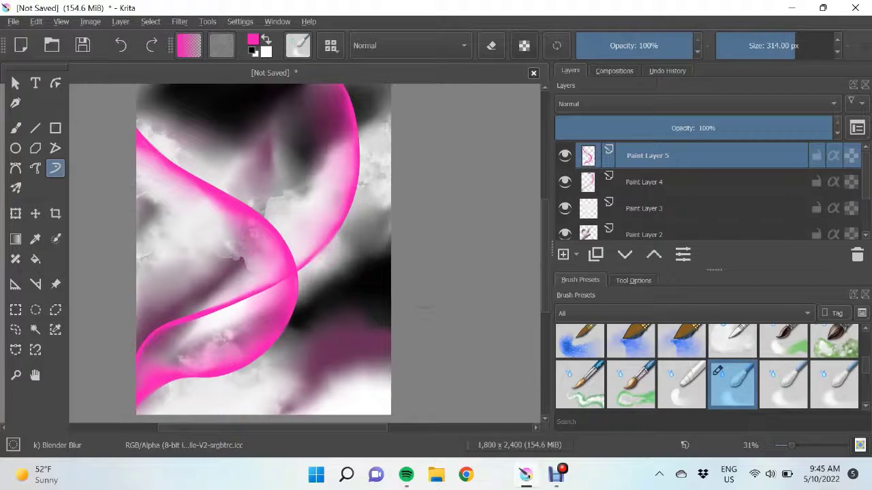
# On a new layer, paint a dark maroon wash at the top-left with Basic-2 Opacity.
pyautogui.press('Insert')
pyautogui.click(252, 40)
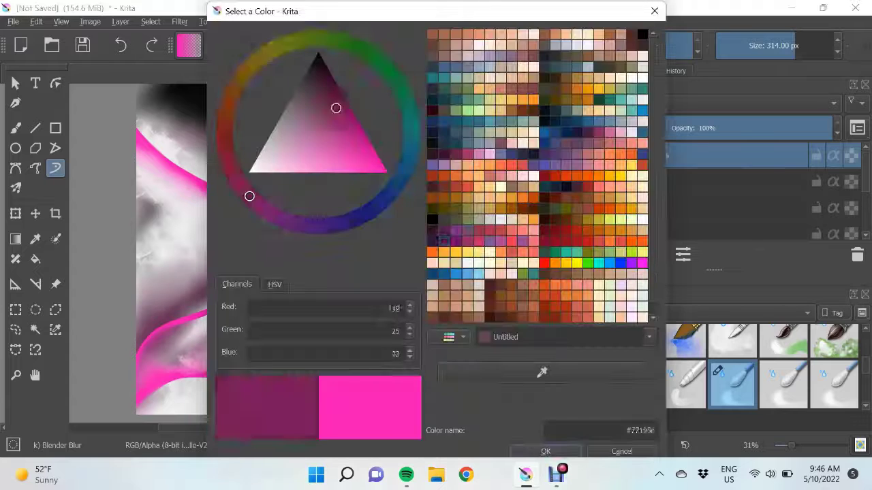
pyautogui.click(609, 468)
pyautogui.press('/')
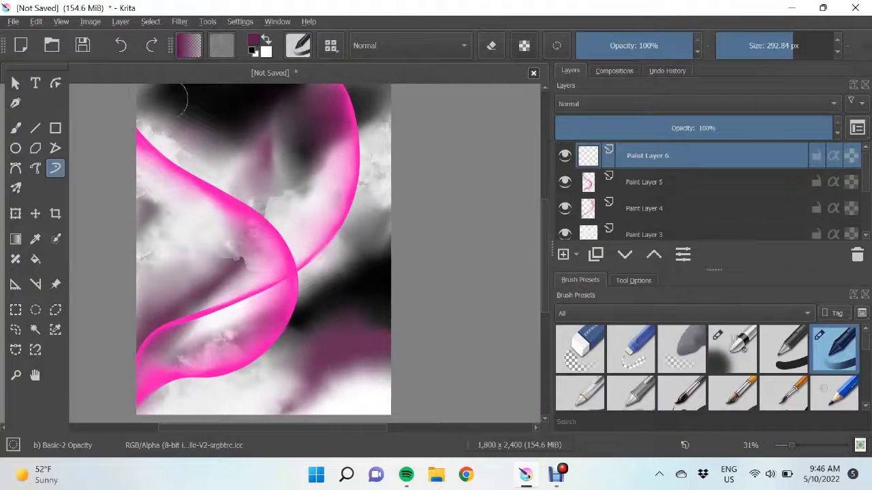
pyautogui.moveTo(173, 92)
pyautogui.mouseDown()
pyautogui.moveTo(289, 217)
pyautogui.moveTo(293, 193)
pyautogui.moveTo(170, 102)
pyautogui.moveTo(269, 273)
pyautogui.mouseUp()
# Blend the maroon into the lighter patch and top-left corner with Blender Blur.
pyautogui.press('/')
pyautogui.moveTo(390, 321); pyautogui.dragTo(291, 130)
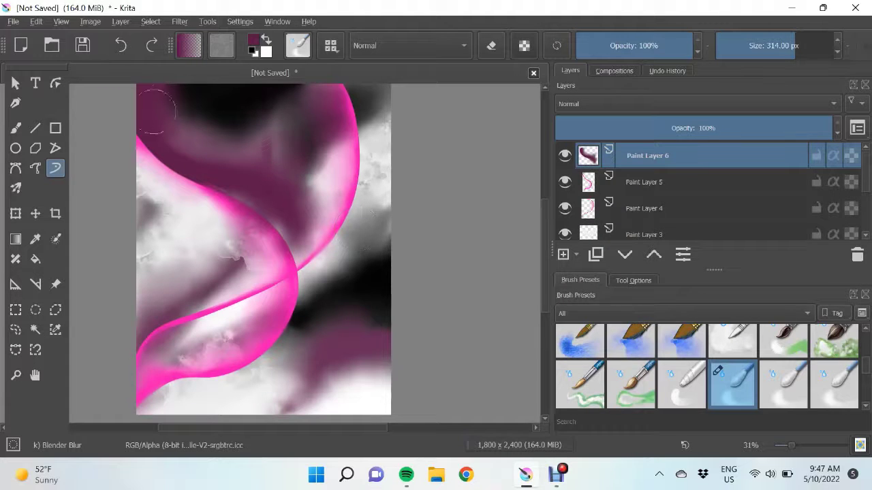
pyautogui.moveTo(156, 111); pyautogui.dragTo(194, 85)
# Test a watercolour texture on a new layer, discard it, and add a fresh empty layer.
pyautogui.press('Insert')
pyautogui.press('/')
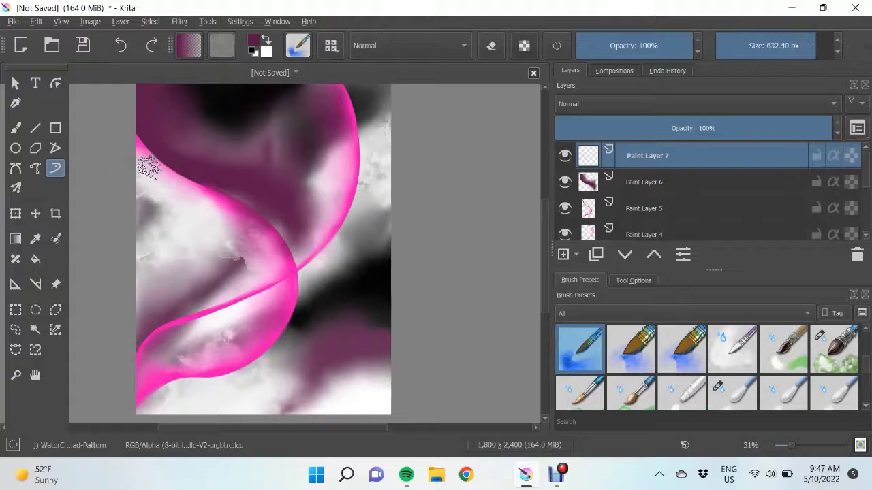
pyautogui.moveTo(146, 163); pyautogui.dragTo(212, 236)
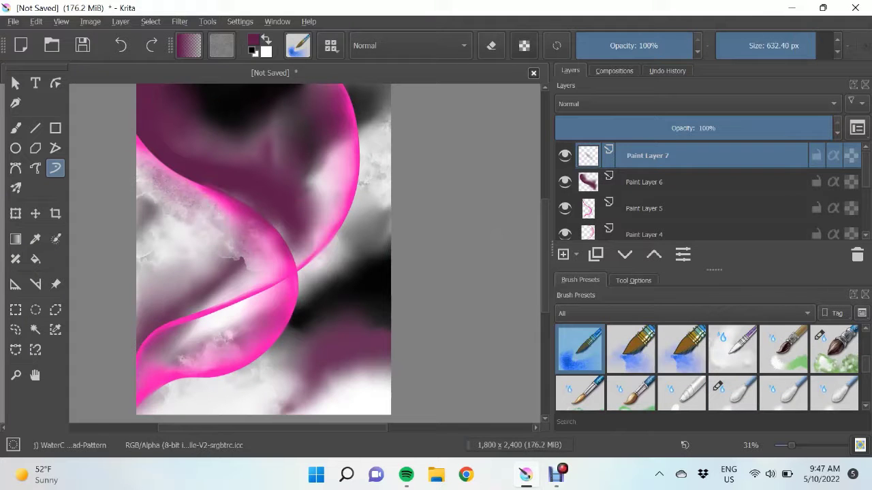
pyautogui.hotkey('shift', 'Delete')
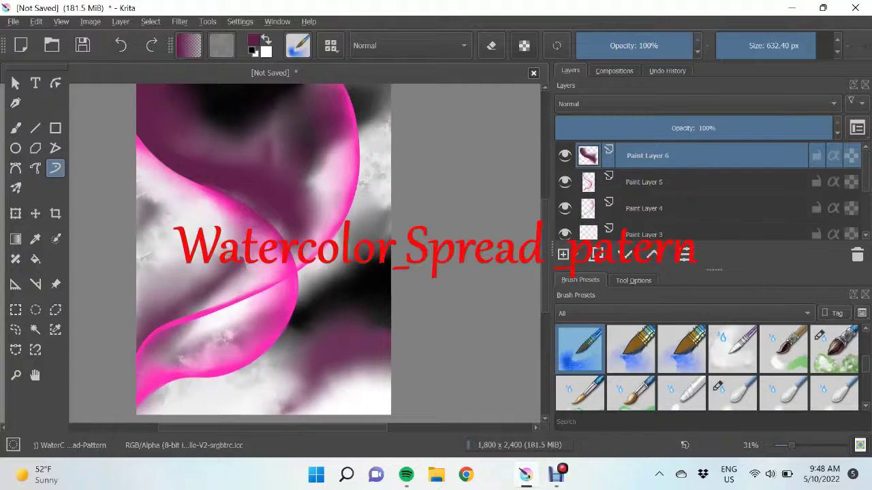
pyautogui.press('Insert')
pyautogui.press('/')
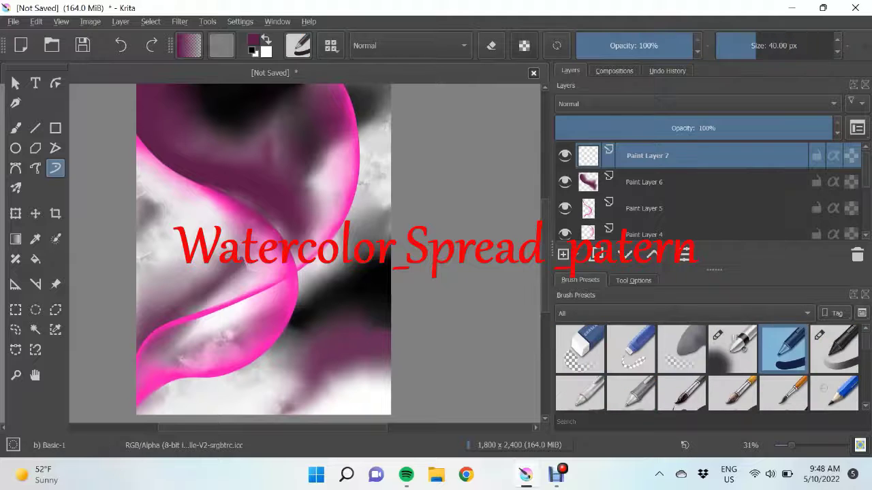
# Draw a peach ribbon from top-right to lower-left.
pyautogui.click(253, 41)
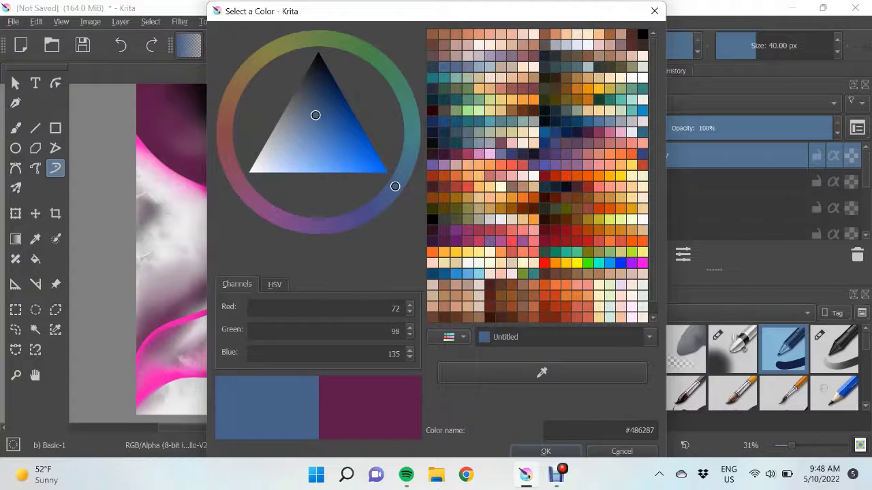
pyautogui.press('Return')
pyautogui.moveTo(368, 110); pyautogui.dragTo(203, 384)
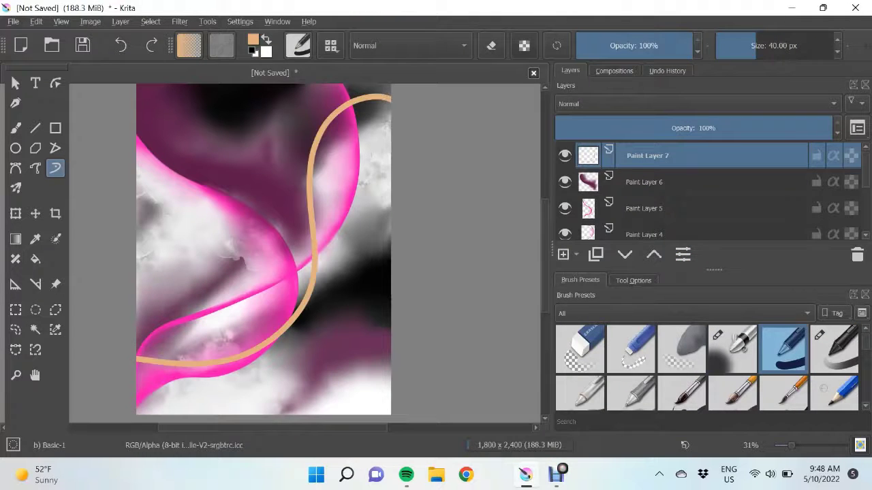
# Blur the peach ribbon into a translucent band and add a new layer.
pyautogui.scroll(-3, 708, 368)
pyautogui.scroll(-3, 708, 368)
pyautogui.click(732, 354)
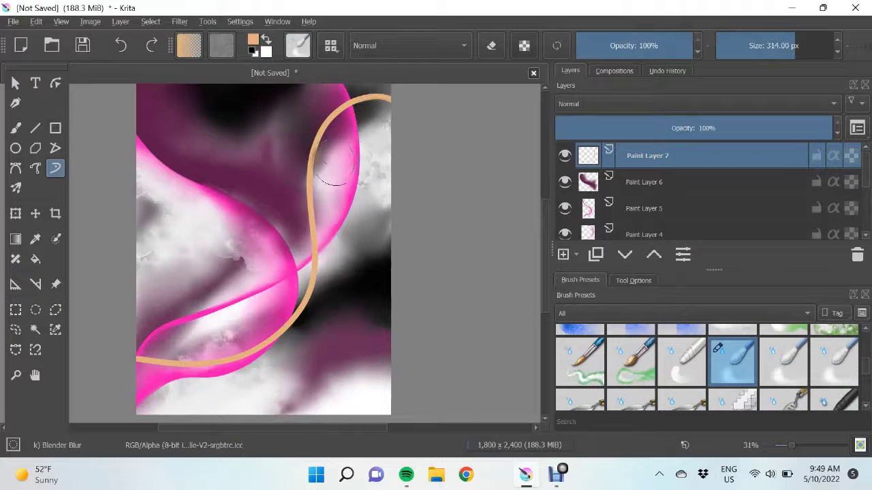
pyautogui.moveTo(334, 164); pyautogui.dragTo(353, 137)
pyautogui.moveTo(334, 180); pyautogui.dragTo(325, 221)
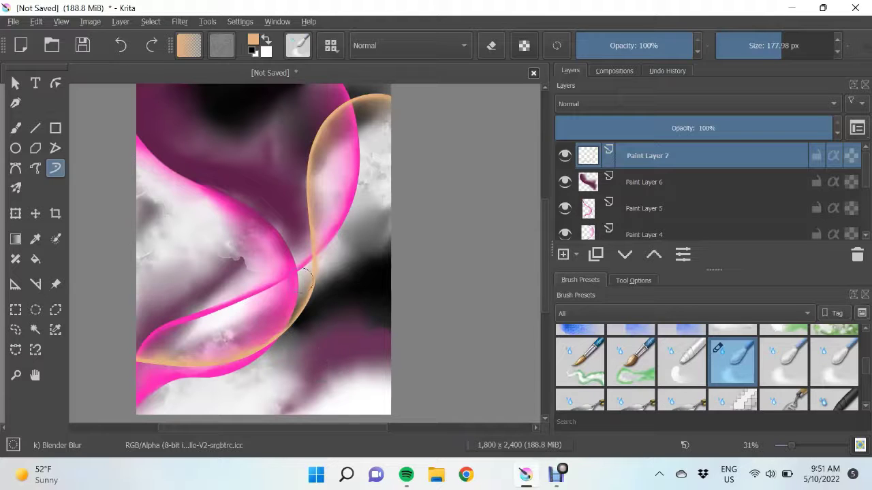
pyautogui.press('Insert')
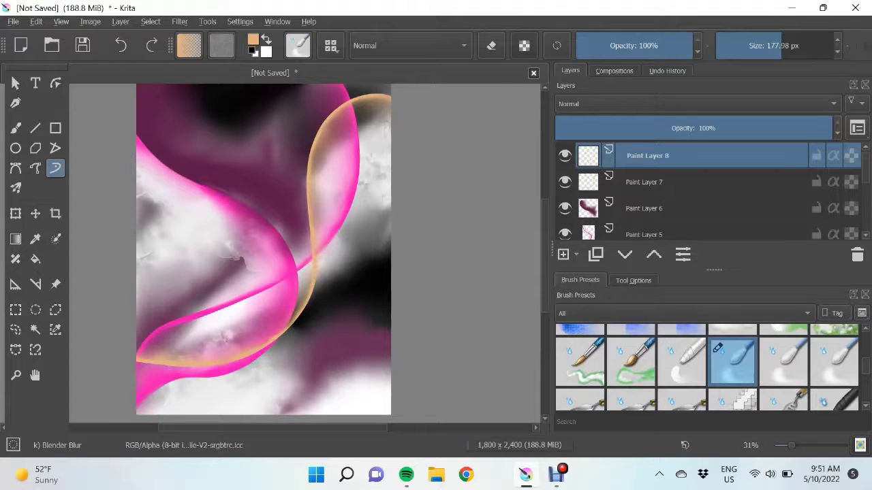
# Paint an S-shaped peach stroke from top to bottom with Basic-1 and blur it softly.
pyautogui.press('/')
pyautogui.moveTo(279, 413); pyautogui.dragTo(306, 87)
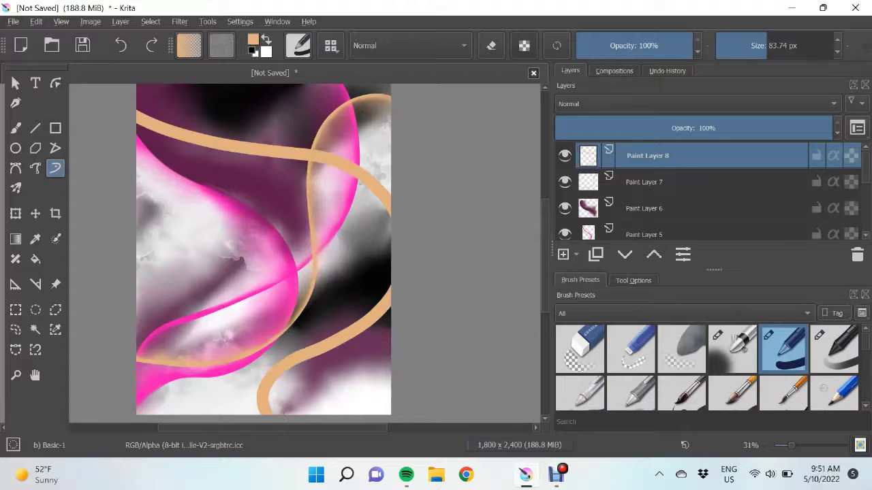
pyautogui.press('/')
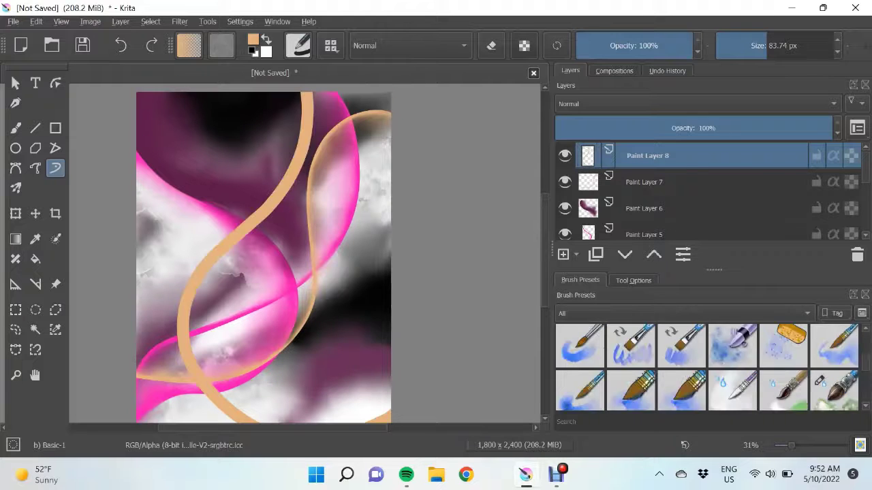
pyautogui.moveTo(282, 143); pyautogui.dragTo(204, 234)
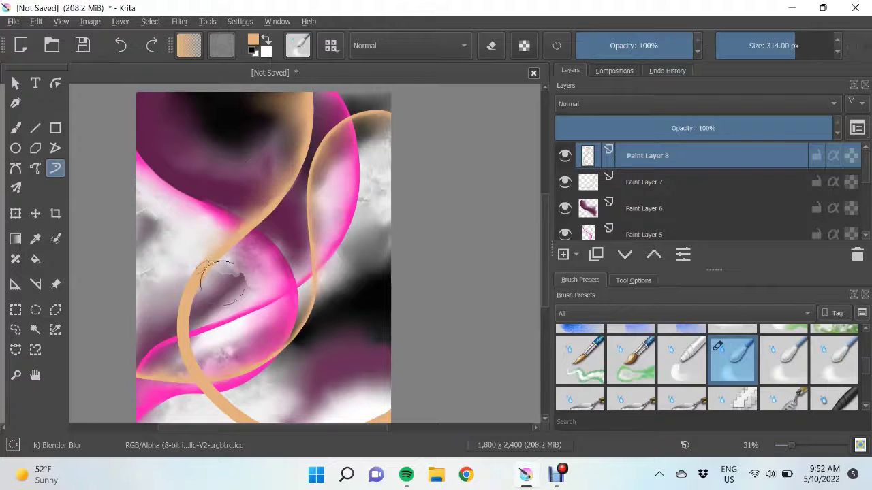
pyautogui.moveTo(221, 279)
pyautogui.mouseDown()
pyautogui.moveTo(205, 334)
pyautogui.moveTo(253, 399)
pyautogui.mouseUp()
pyautogui.scroll(-3, 256, 368)
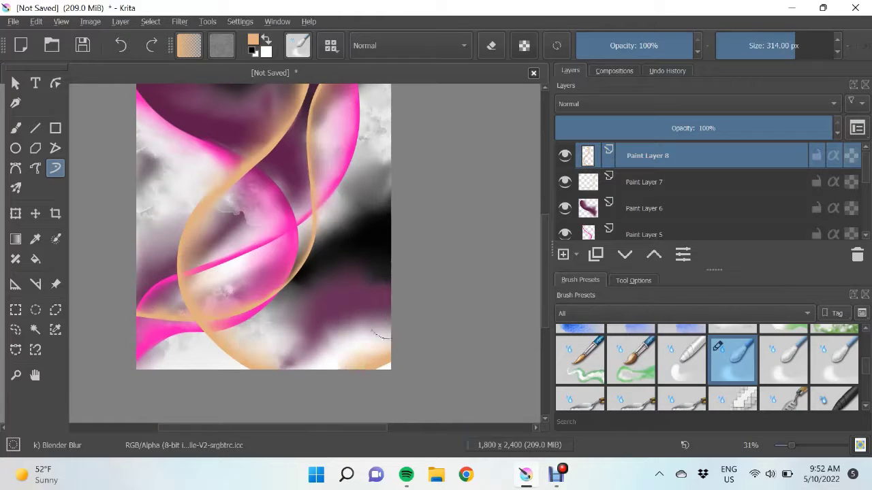
pyautogui.scroll(5, 382, 336)
pyautogui.scroll(-2, 382, 336)
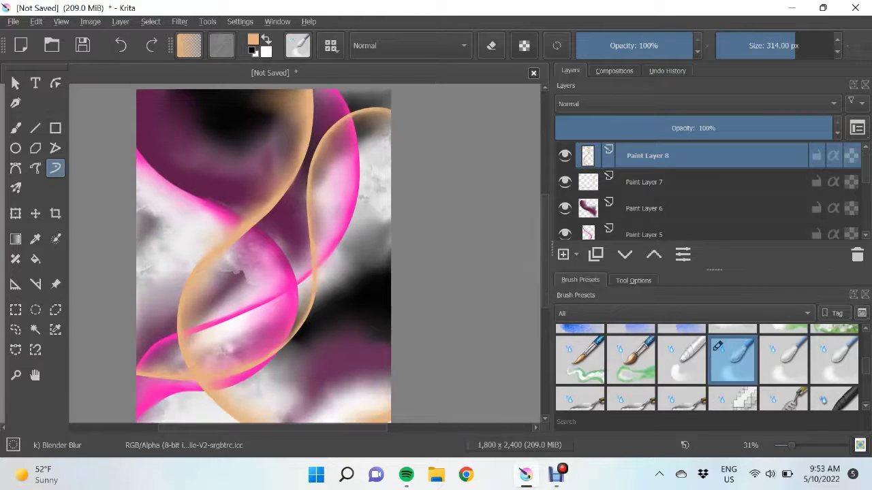
pyautogui.scroll(2, 263, 257)
pyautogui.scroll(-2, 263, 253)
# On a new layer, paint a thick cyan S-shaped ribbon downward and blur it.
pyautogui.press('Insert')
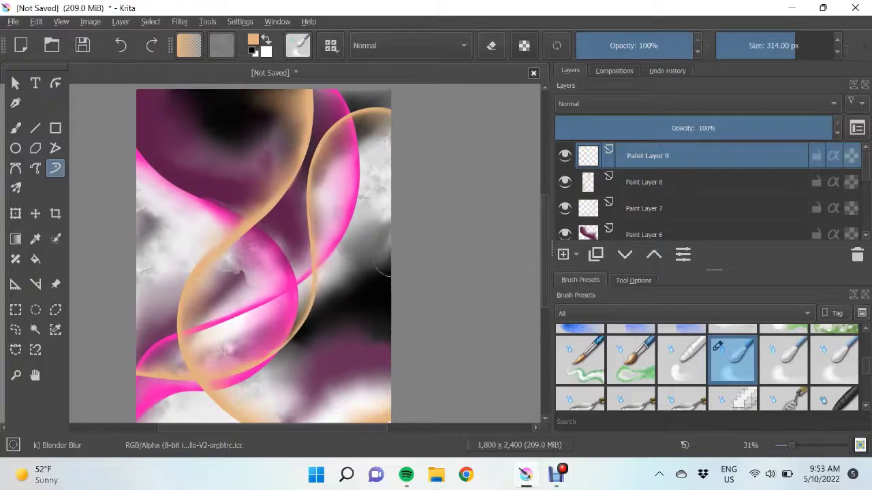
pyautogui.press('/')
pyautogui.click(252, 40)
pyautogui.doubleClick(480, 273)
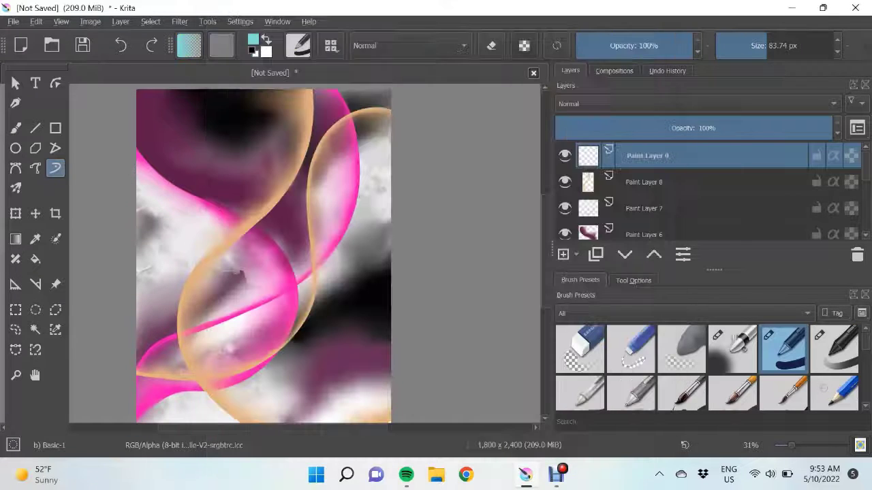
pyautogui.moveTo(208, 90)
pyautogui.mouseDown()
pyautogui.moveTo(276, 293)
pyautogui.moveTo(138, 394)
pyautogui.mouseUp()
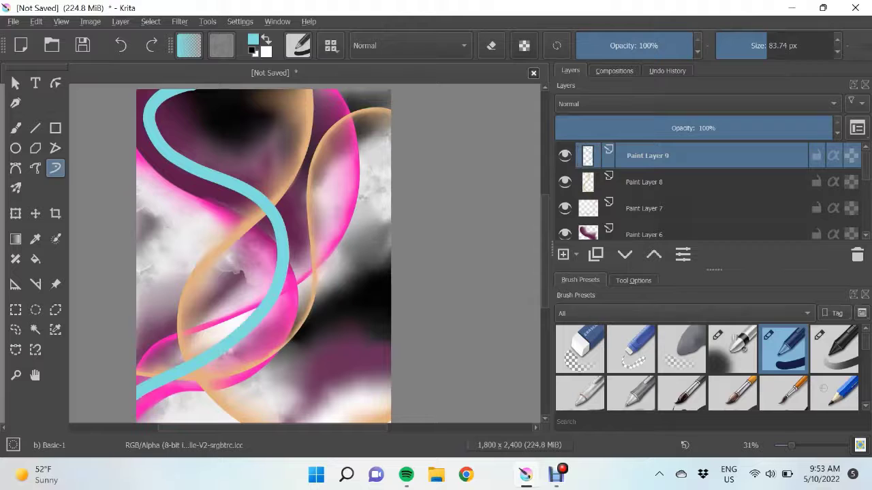
pyautogui.press('/')
pyautogui.moveTo(163, 116)
pyautogui.mouseDown()
pyautogui.moveTo(204, 107)
pyautogui.moveTo(194, 147)
pyautogui.moveTo(262, 194)
pyautogui.moveTo(263, 236)
pyautogui.mouseUp()
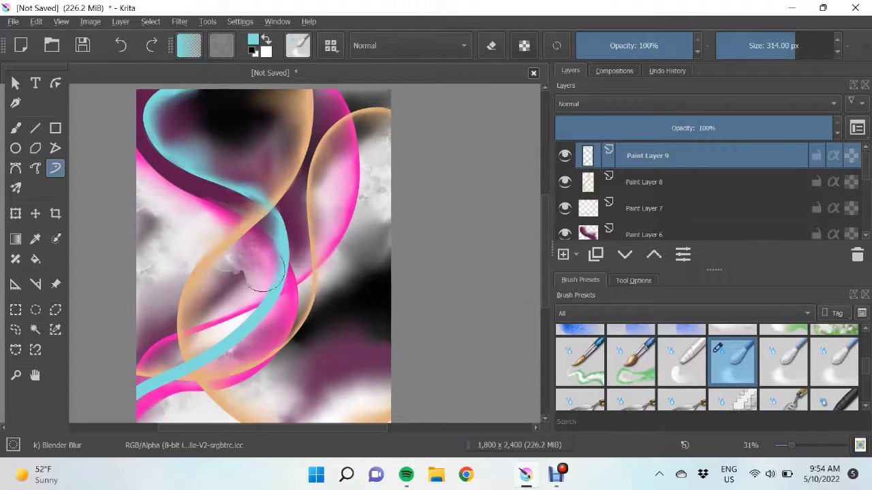
pyautogui.moveTo(265, 273)
pyautogui.mouseDown()
pyautogui.moveTo(218, 335)
pyautogui.moveTo(140, 388)
pyautogui.mouseUp()
# On another new layer, paint a cyan loop across the centre and soften it.
pyautogui.scroll(-1, 280, 236)
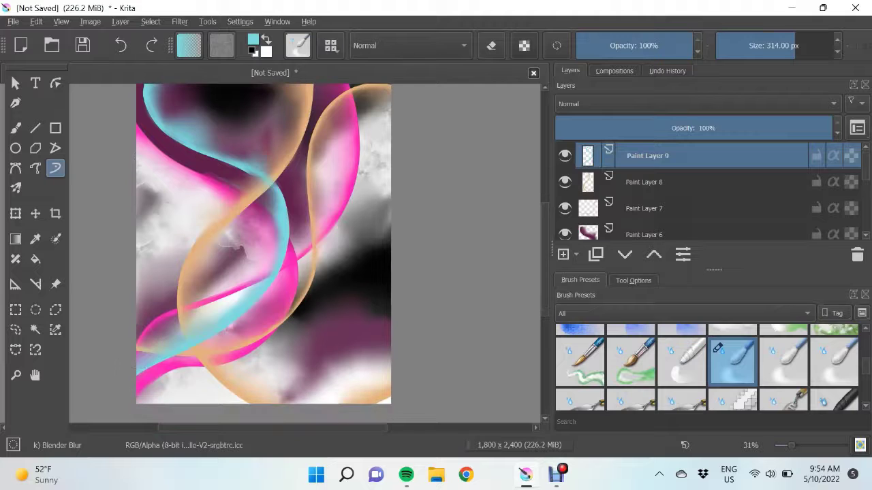
pyautogui.press('Insert')
pyautogui.click(783, 349)
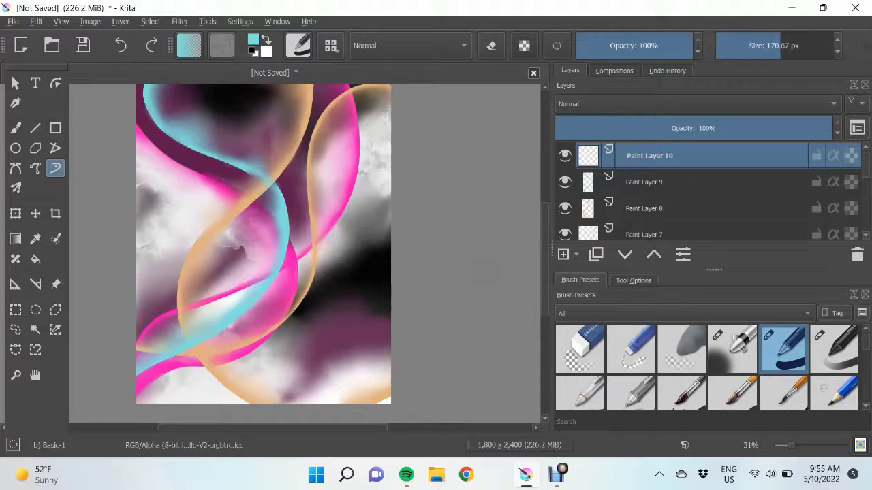
pyautogui.moveTo(389, 187)
pyautogui.mouseDown()
pyautogui.moveTo(379, 184)
pyautogui.moveTo(320, 398)
pyautogui.mouseUp()
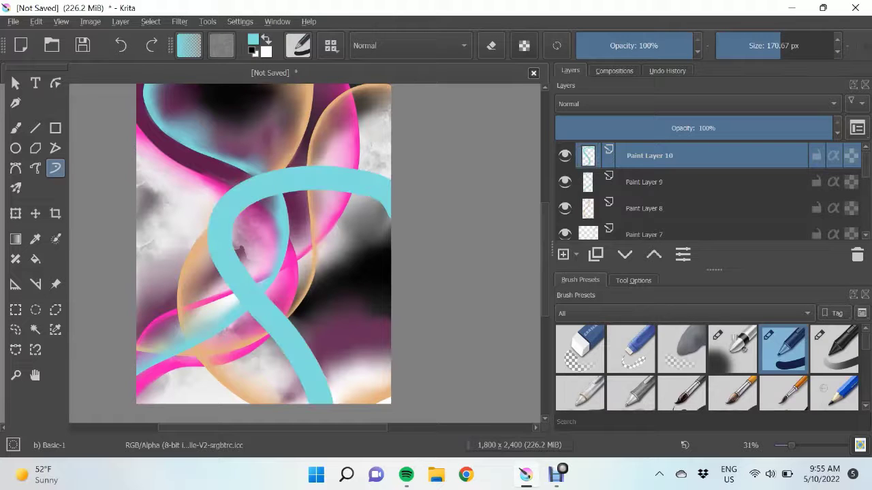
pyautogui.scroll(-5, 708, 368)
pyautogui.click(732, 358)
pyautogui.moveTo(342, 196)
pyautogui.mouseDown()
pyautogui.moveTo(258, 273)
pyautogui.moveTo(259, 322)
pyautogui.moveTo(305, 394)
pyautogui.mouseUp()
pyautogui.scroll(1, 264, 252)
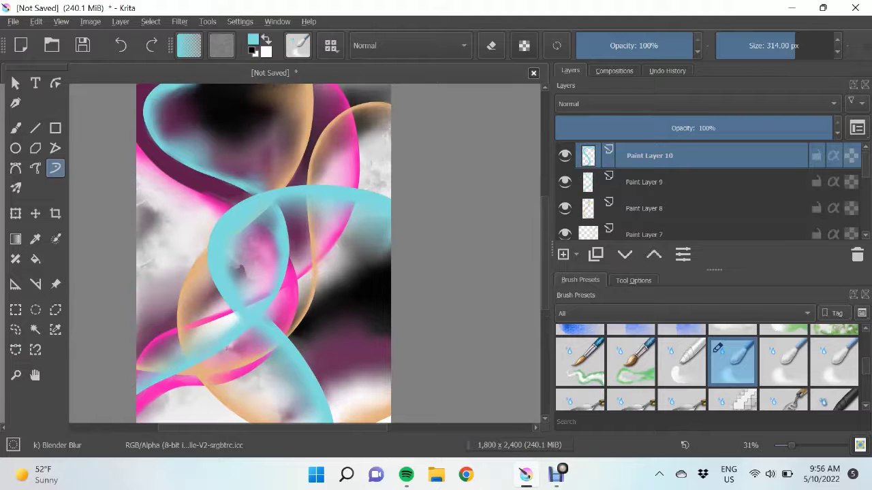
# On a new layer, paint a white ribbon alongside the cyan ribbon.
pyautogui.press('Insert')
pyautogui.press('/')
pyautogui.press('x')
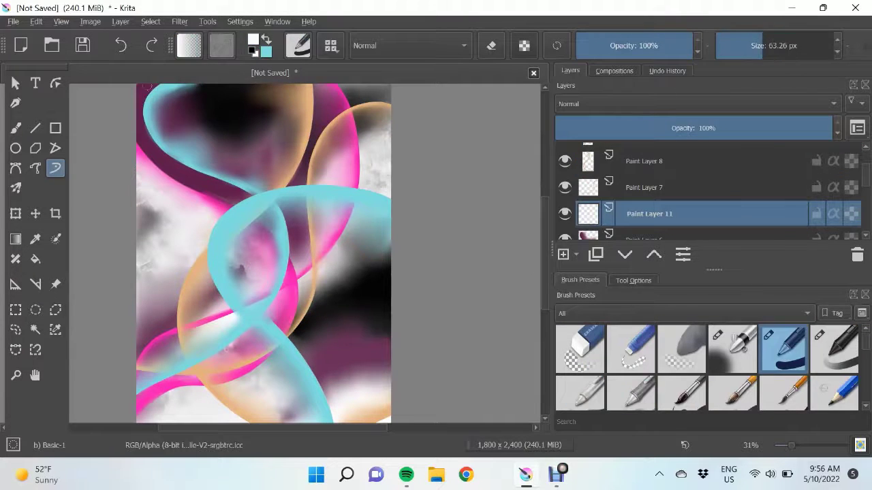
pyautogui.moveTo(143, 112); pyautogui.dragTo(174, 417)
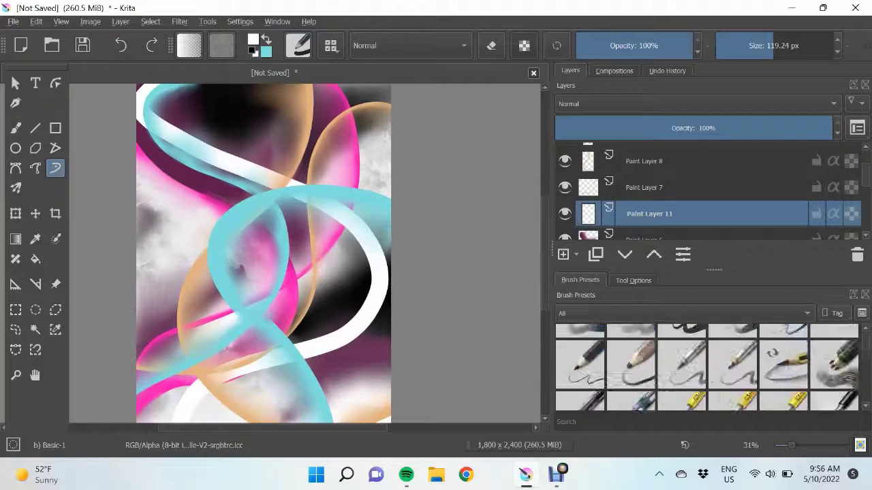
# Blur the white streaks on the right and upper left into the surrounding colours.
pyautogui.press('/')
pyautogui.moveTo(350, 198); pyautogui.dragTo(347, 312)
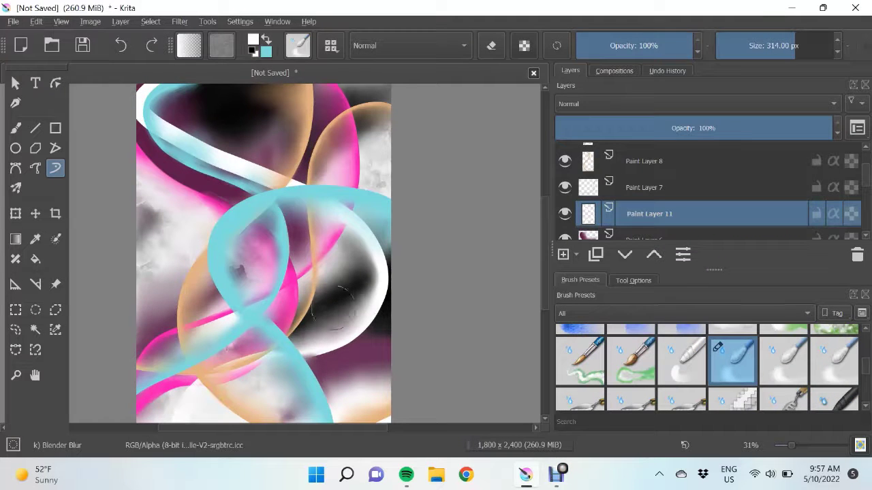
pyautogui.scroll(2, 347, 238)
pyautogui.moveTo(199, 175)
pyautogui.mouseDown()
pyautogui.moveTo(292, 258)
pyautogui.moveTo(163, 190)
pyautogui.mouseUp()
pyautogui.scroll(-2, 163, 191)
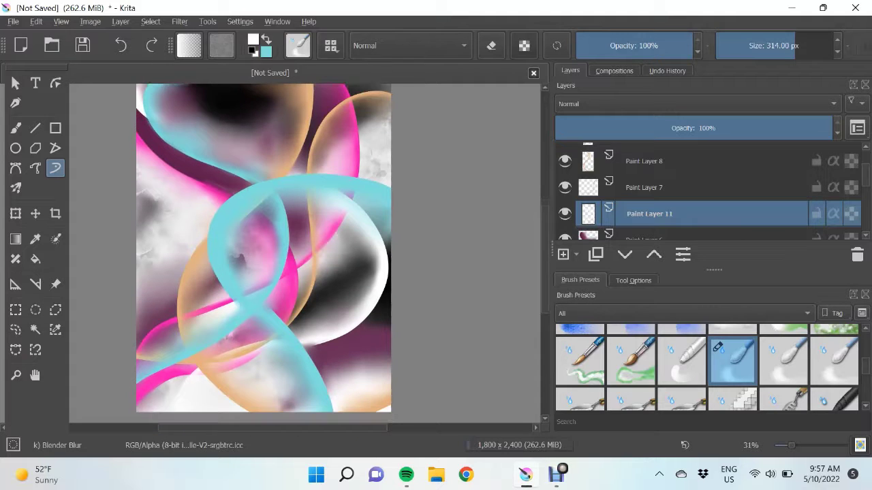
# Paint grey-white WaterC Spread Wide cloud texture across the background.
pyautogui.moveTo(164, 327); pyautogui.dragTo(218, 245)
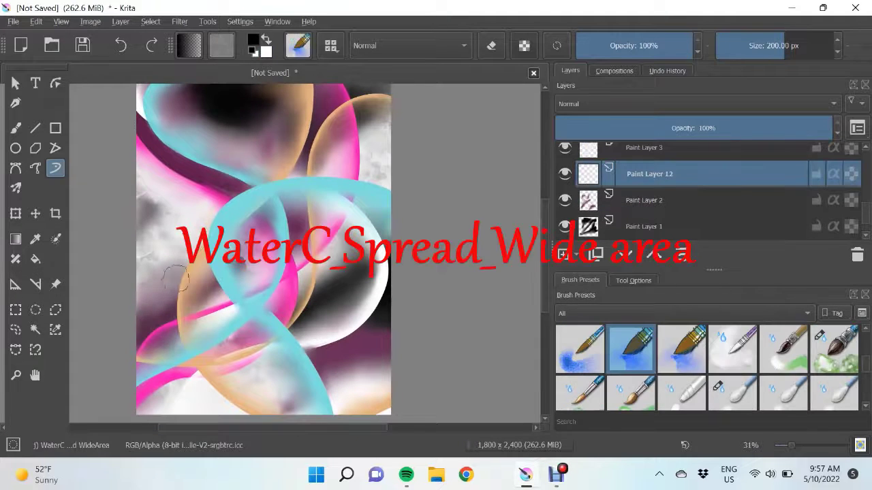
pyautogui.press('b')
pyautogui.moveTo(187, 402)
pyautogui.mouseDown()
pyautogui.moveTo(204, 200)
pyautogui.moveTo(378, 394)
pyautogui.moveTo(327, 320)
pyautogui.moveTo(367, 137)
pyautogui.moveTo(175, 215)
pyautogui.mouseUp()
# On new layers, paint dark grey watercolour clouds at the upper left, middle and lower canvas.
pyautogui.press('Insert')
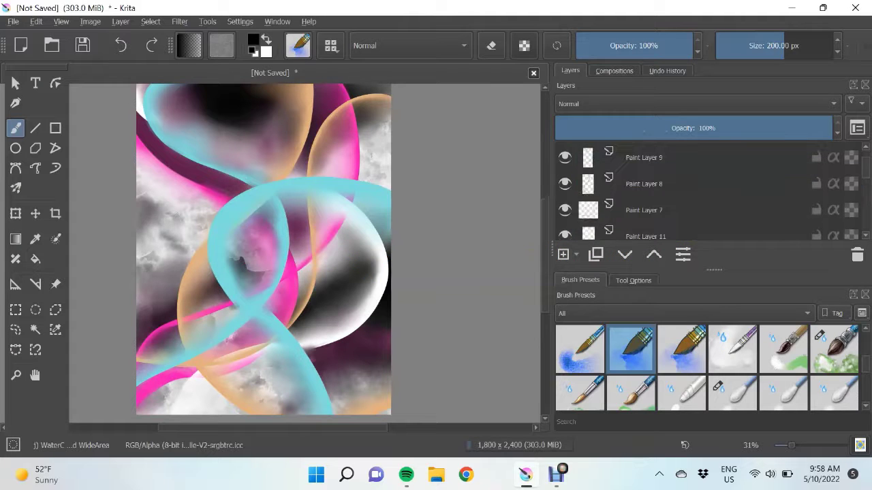
pyautogui.moveTo(177, 109)
pyautogui.mouseDown()
pyautogui.moveTo(214, 230)
pyautogui.moveTo(313, 167)
pyautogui.mouseUp()
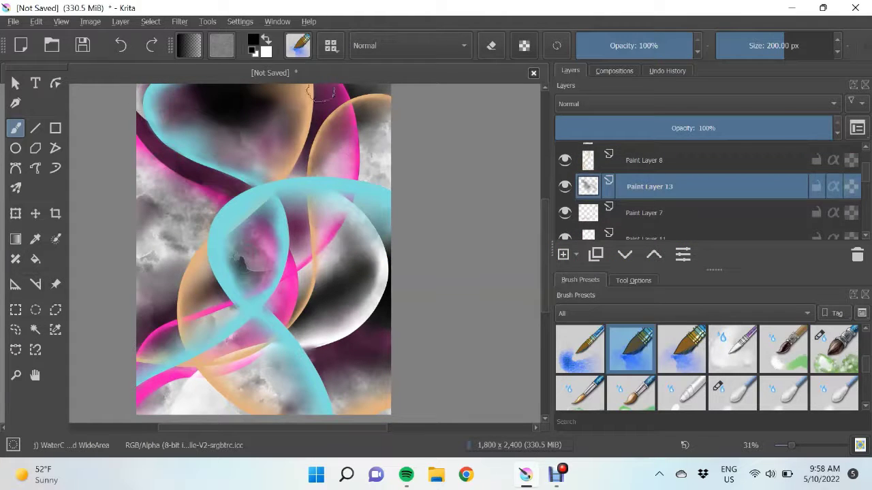
pyautogui.press('Insert')
pyautogui.moveTo(238, 147); pyautogui.dragTo(152, 121)
pyautogui.press('Insert')
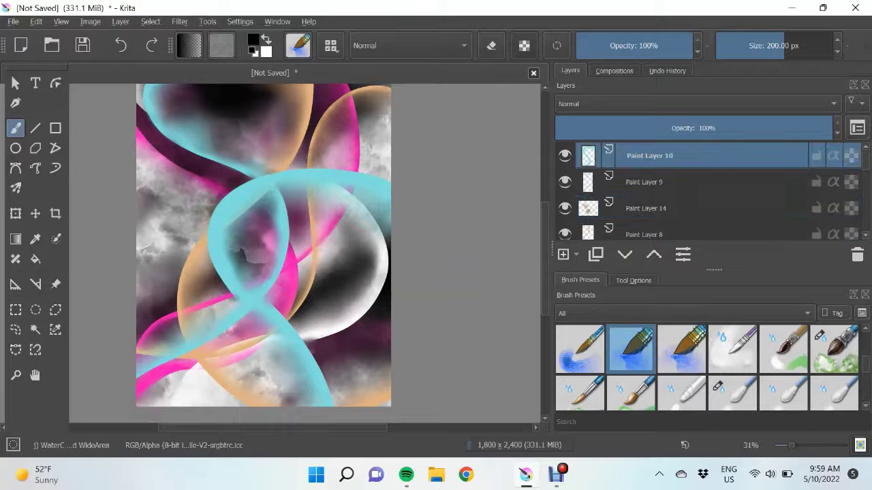
pyautogui.moveTo(272, 184); pyautogui.dragTo(225, 266)
pyautogui.moveTo(252, 235); pyautogui.dragTo(307, 395)
pyautogui.moveTo(231, 252); pyautogui.dragTo(184, 320)
pyautogui.press('Insert')
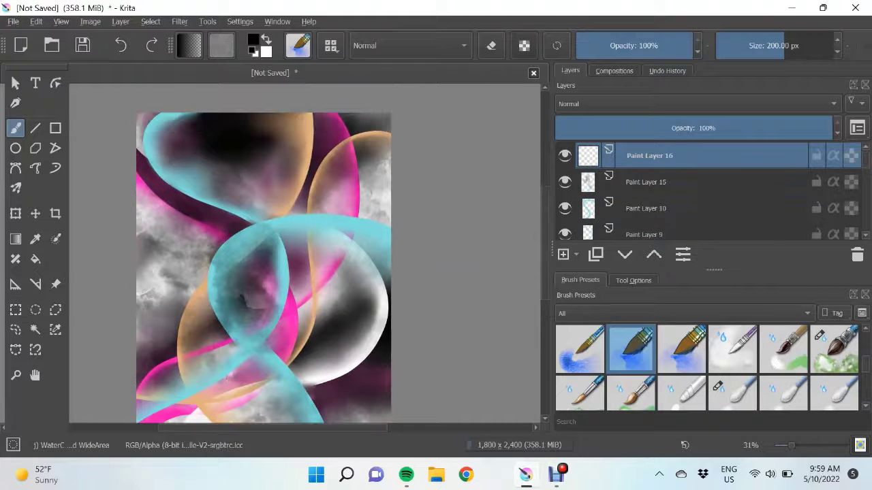
# With a thin white basic brush, paint highlight strokes along the upper ribbon edges.
pyautogui.click(834, 349)
pyautogui.press('x')
pyautogui.moveTo(170, 116); pyautogui.dragTo(165, 166)
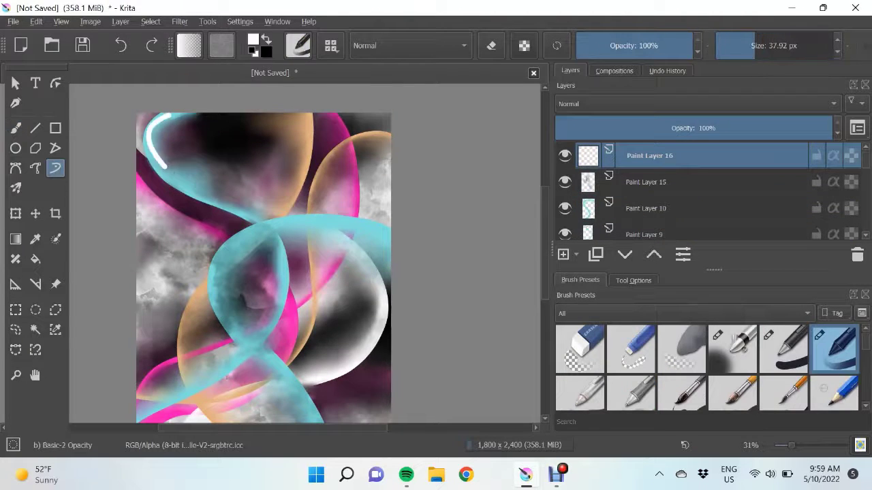
pyautogui.moveTo(296, 114); pyautogui.dragTo(296, 189)
pyautogui.moveTo(221, 124); pyautogui.dragTo(243, 166)
pyautogui.moveTo(155, 187); pyautogui.dragTo(213, 216)
# Add white highlights on the cyan loop, the middle and the lower ribbons.
pyautogui.moveTo(353, 160); pyautogui.dragTo(355, 214)
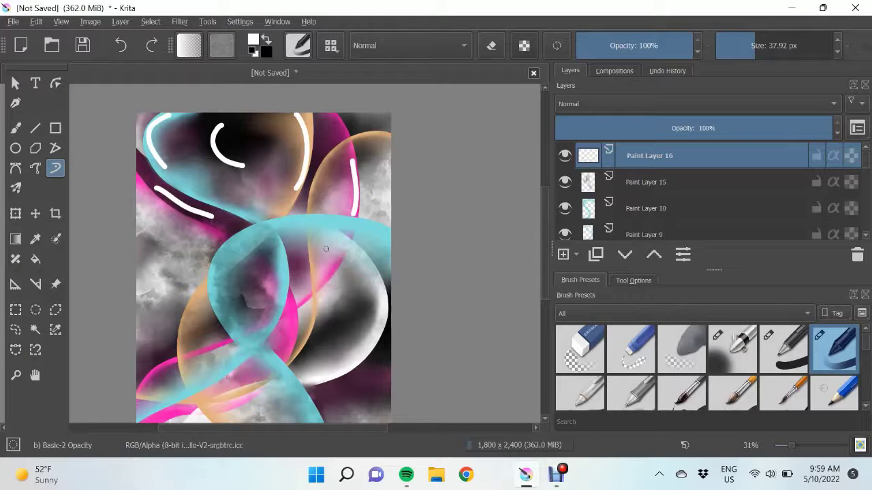
pyautogui.moveTo(279, 227); pyautogui.dragTo(347, 223)
pyautogui.moveTo(239, 247); pyautogui.dragTo(237, 298)
pyautogui.moveTo(272, 365); pyautogui.dragTo(308, 419)
pyautogui.moveTo(291, 321); pyautogui.dragTo(282, 346)
# Blur the white highlight strokes at the top of the canvas.
pyautogui.press('/')
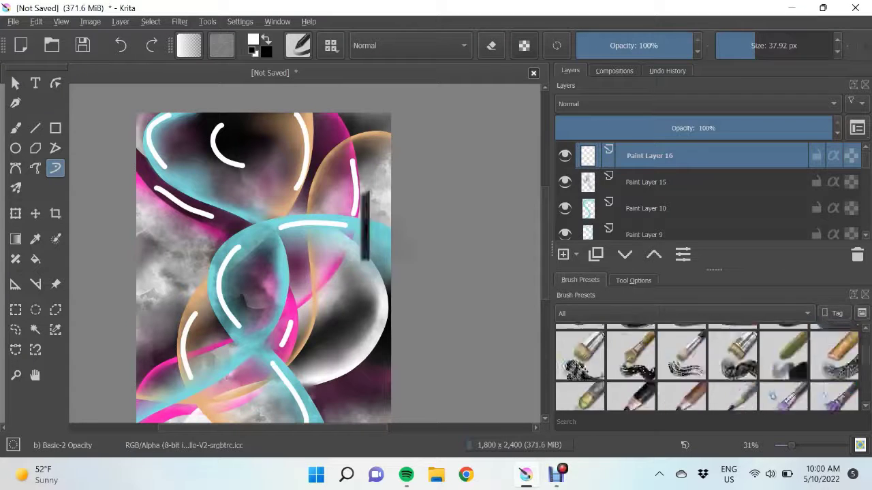
pyautogui.moveTo(221, 122); pyautogui.dragTo(221, 167)
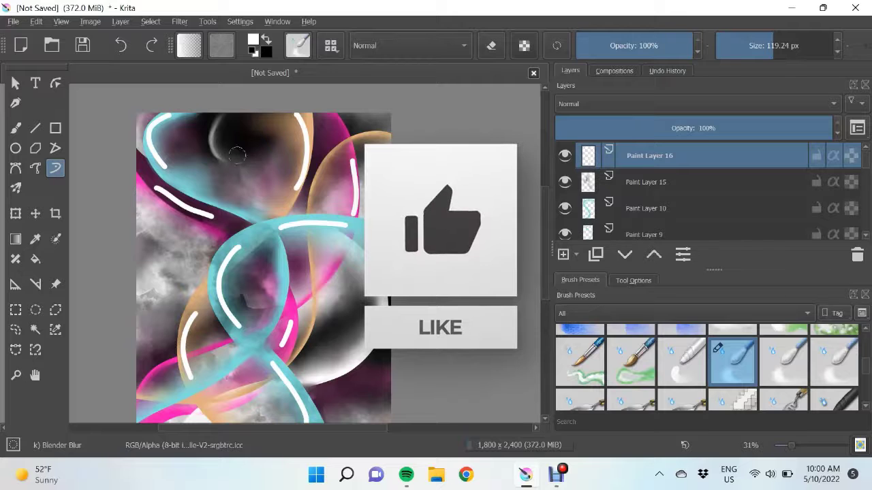
pyautogui.press('b')
pyautogui.moveTo(164, 168); pyautogui.dragTo(153, 120)
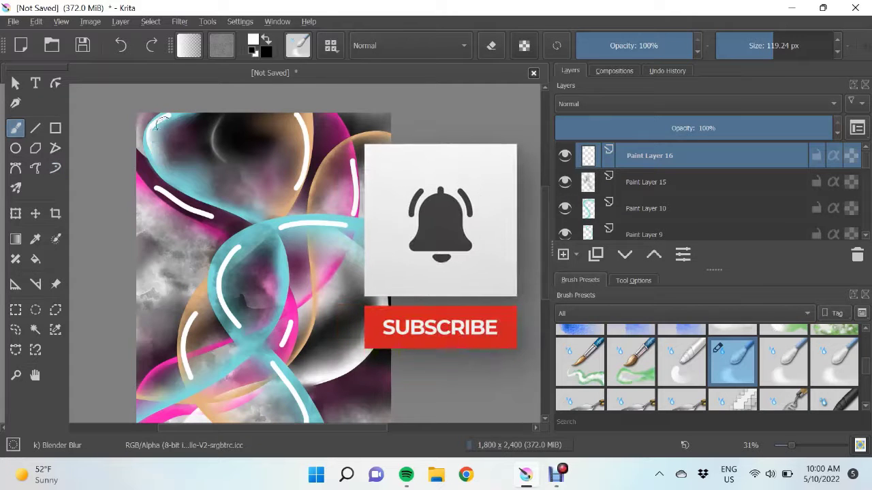
pyautogui.moveTo(299, 188); pyautogui.dragTo(305, 117)
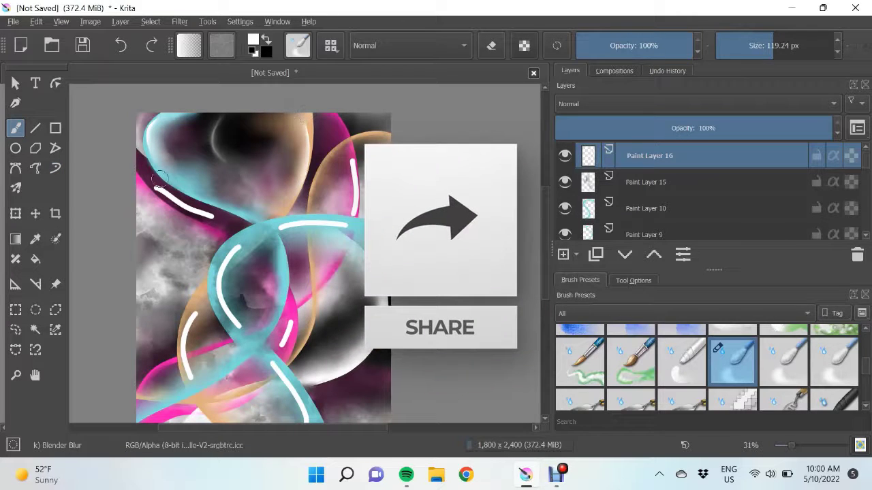
pyautogui.moveTo(156, 178); pyautogui.dragTo(221, 217)
# Blur the remaining highlights on the peach ribbon, cyan loop, pink band and bottom.
pyautogui.moveTo(351, 155); pyautogui.dragTo(356, 220)
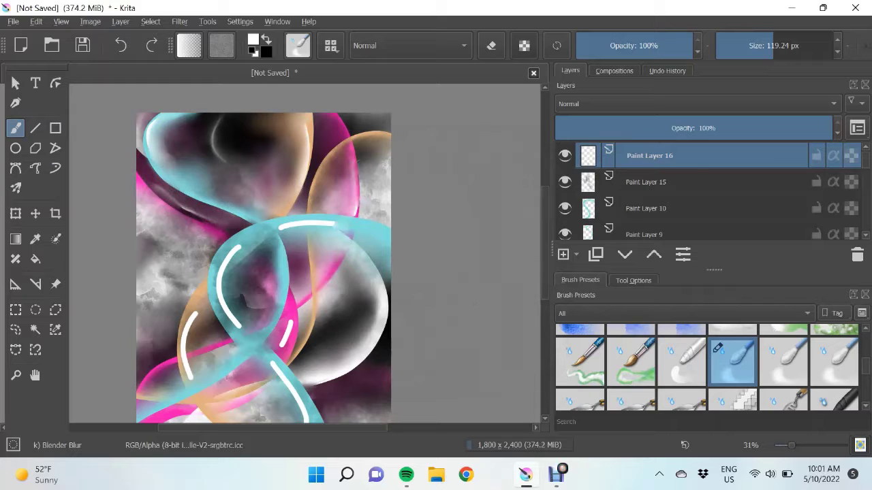
pyautogui.moveTo(238, 320)
pyautogui.mouseDown()
pyautogui.moveTo(214, 260)
pyautogui.moveTo(228, 345)
pyautogui.mouseUp()
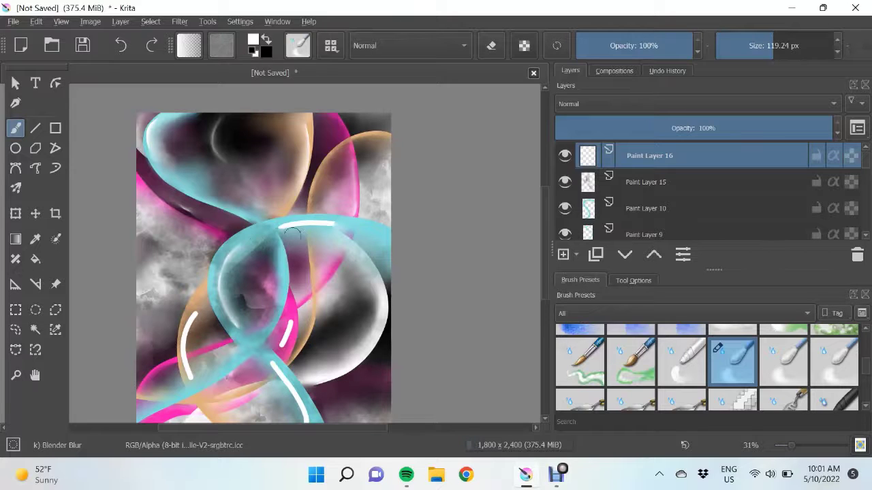
pyautogui.moveTo(291, 233); pyautogui.dragTo(333, 222)
pyautogui.moveTo(201, 304); pyautogui.dragTo(195, 375)
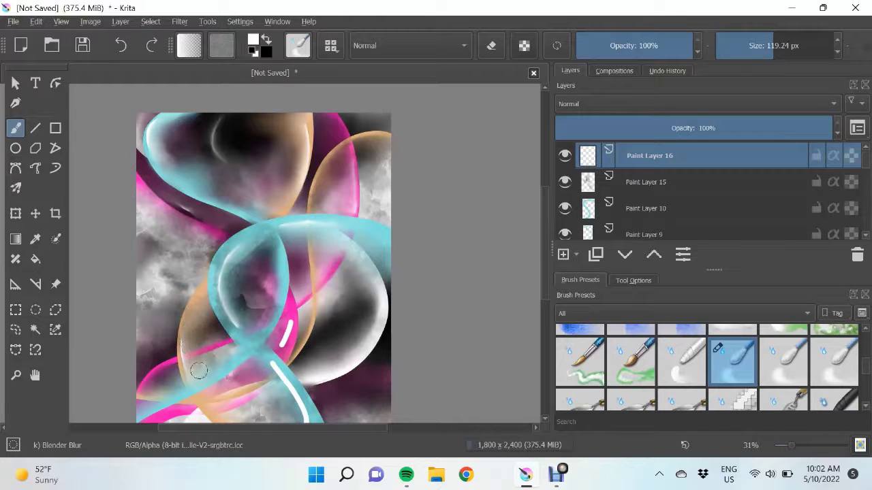
pyautogui.moveTo(289, 317); pyautogui.dragTo(280, 355)
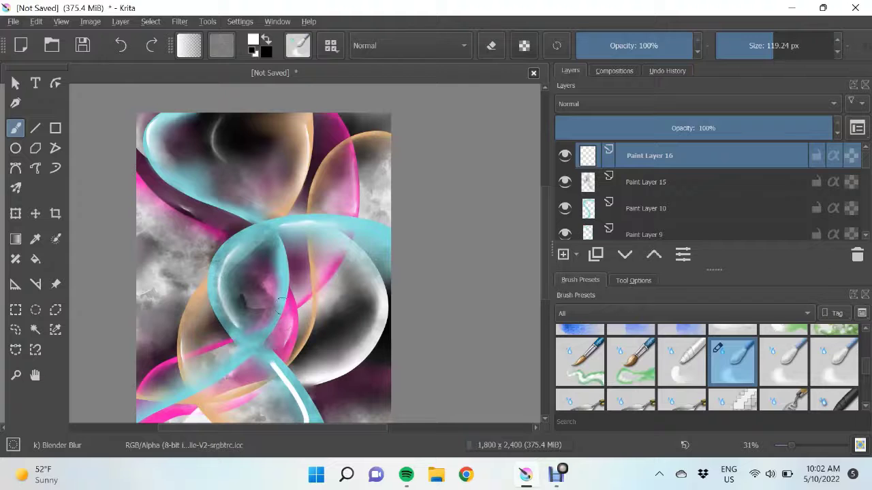
pyautogui.moveTo(270, 370); pyautogui.dragTo(305, 422)
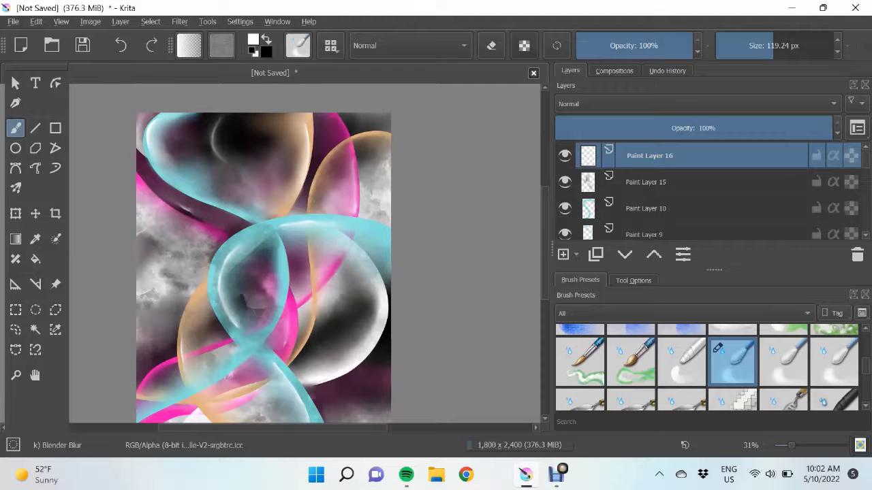
# Scroll through the layer stack and make Paint Layer 13 active.
pyautogui.scroll(-5, 264, 259)
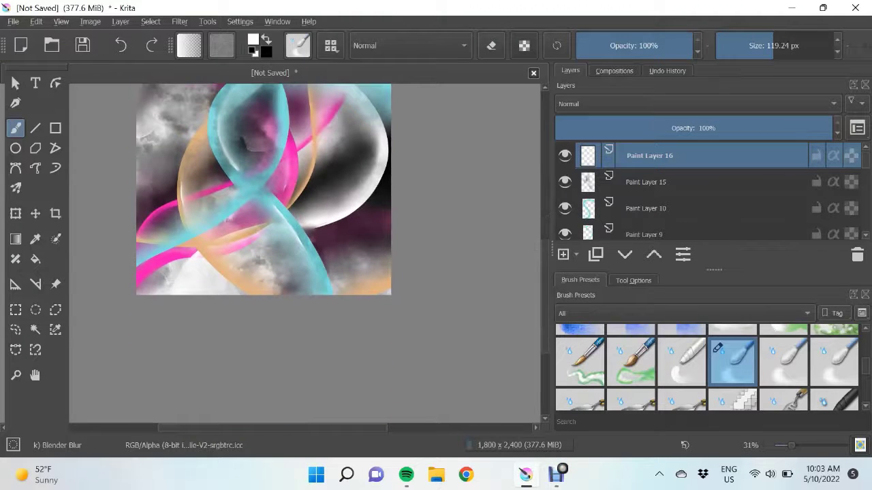
pyautogui.scroll(2, 263, 259)
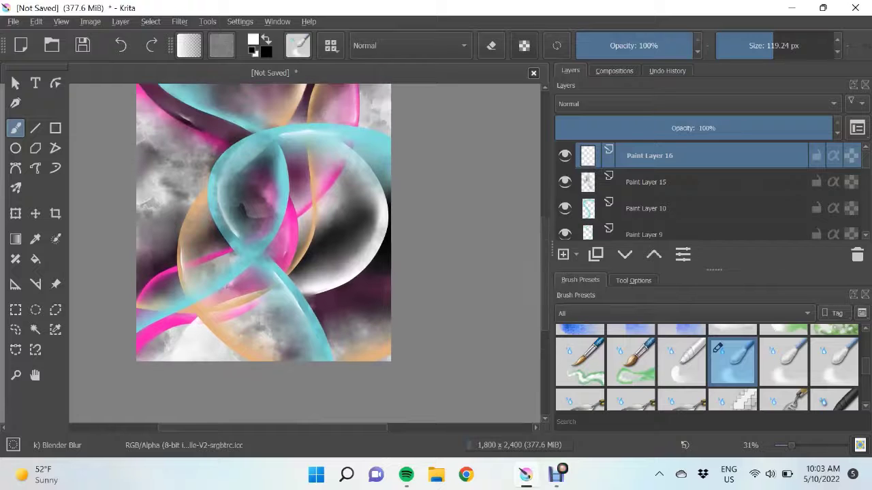
pyautogui.scroll(1, 263, 258)
pyautogui.scroll(3, 264, 258)
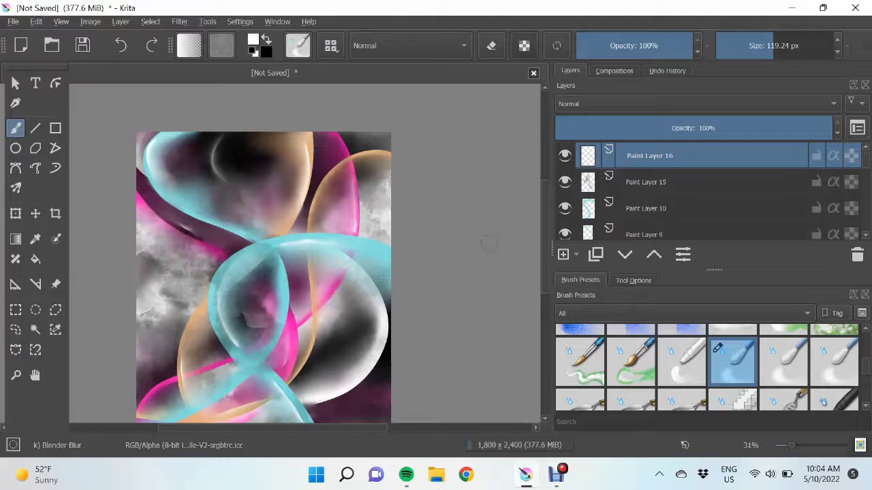
pyautogui.press('pagedown')
pyautogui.press('pagedown')
pyautogui.press('pagedown')
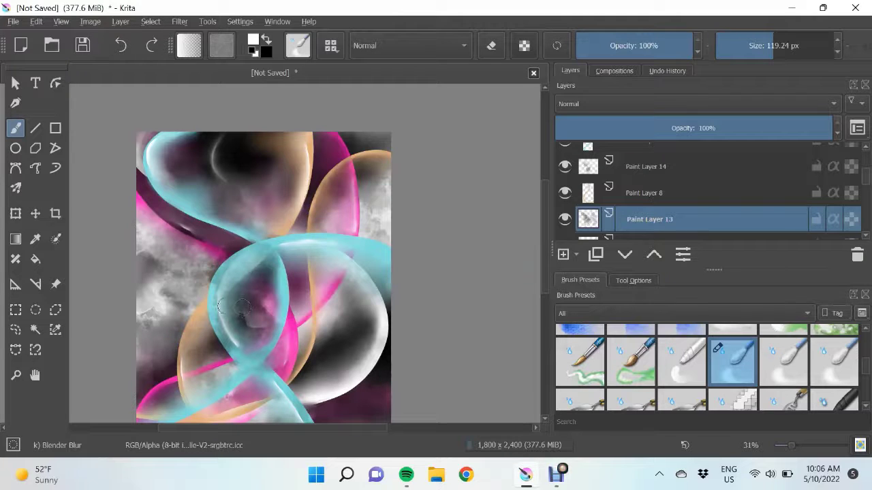
# Dab white Texture Splat sparkles, then erase extras at the upper left with a Basic-1 eraser.
pyautogui.scroll(-5, 732, 367)
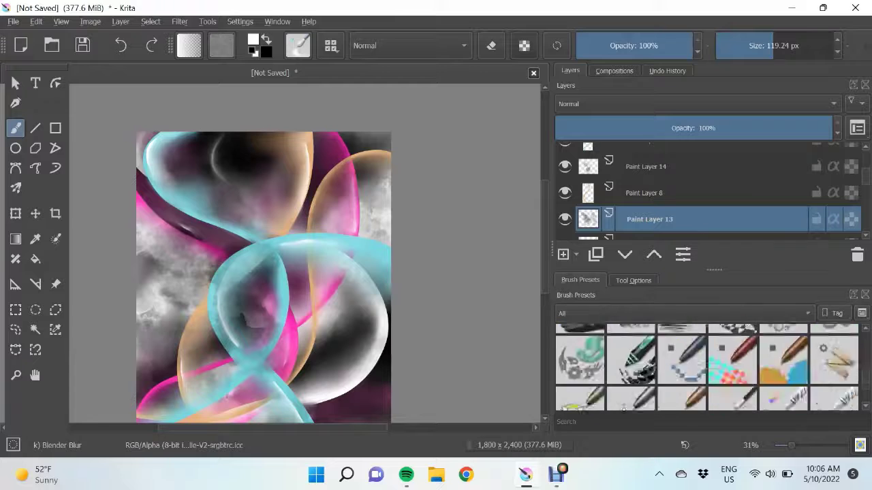
pyautogui.scroll(-5, 732, 368)
pyautogui.click(732, 354)
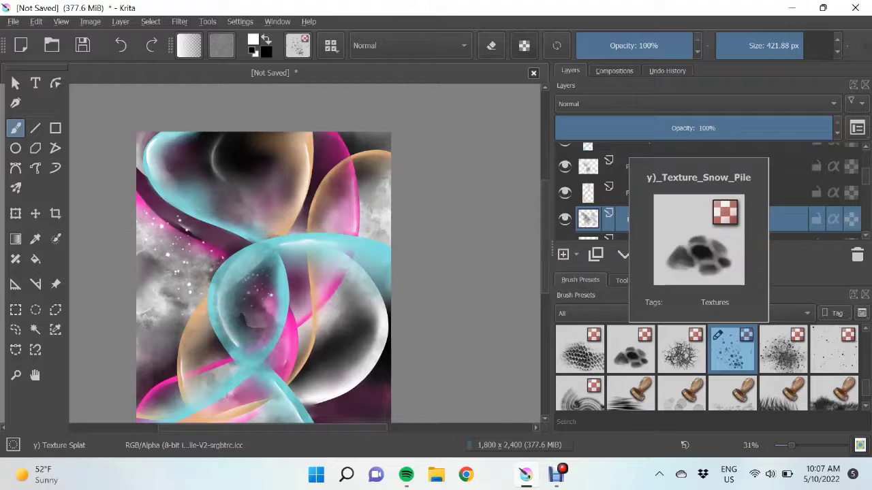
pyautogui.press('/')
pyautogui.press('e')
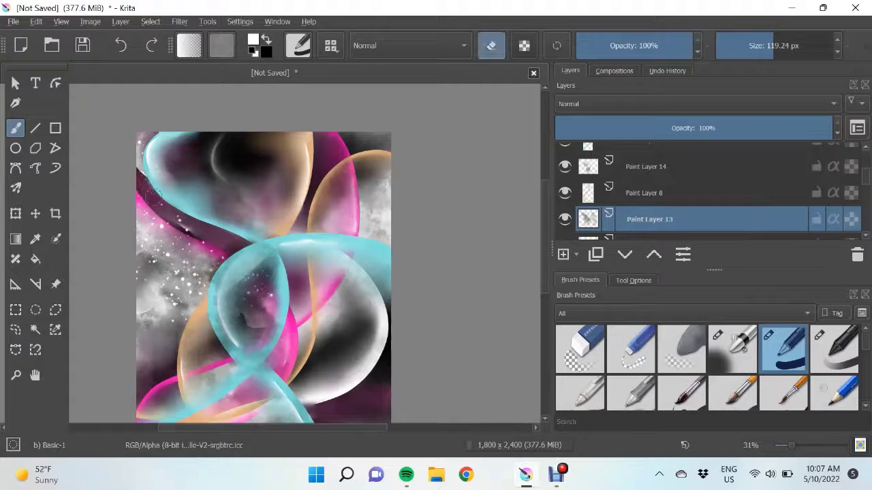
pyautogui.moveTo(157, 204); pyautogui.dragTo(239, 259)
pyautogui.scroll(-2, 171, 213)
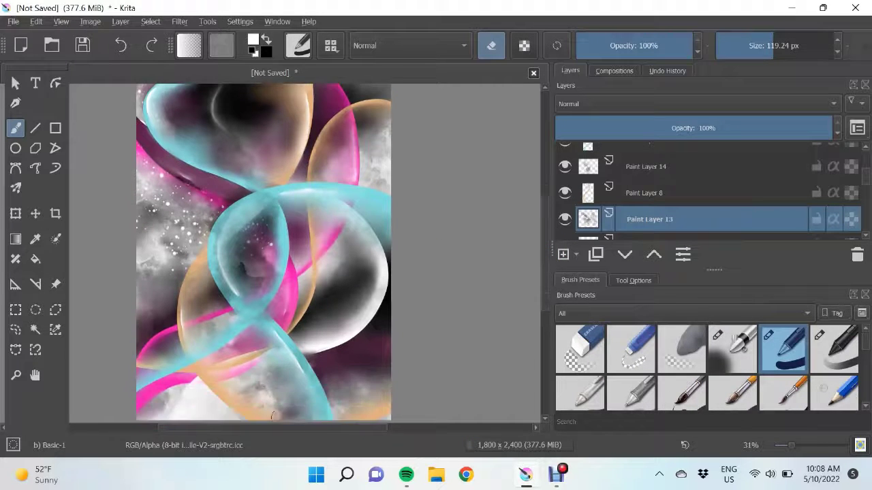
# On a new layer, paint a white watercolour cloud in the upper middle and blur it in.
pyautogui.scroll(-3, 709, 367)
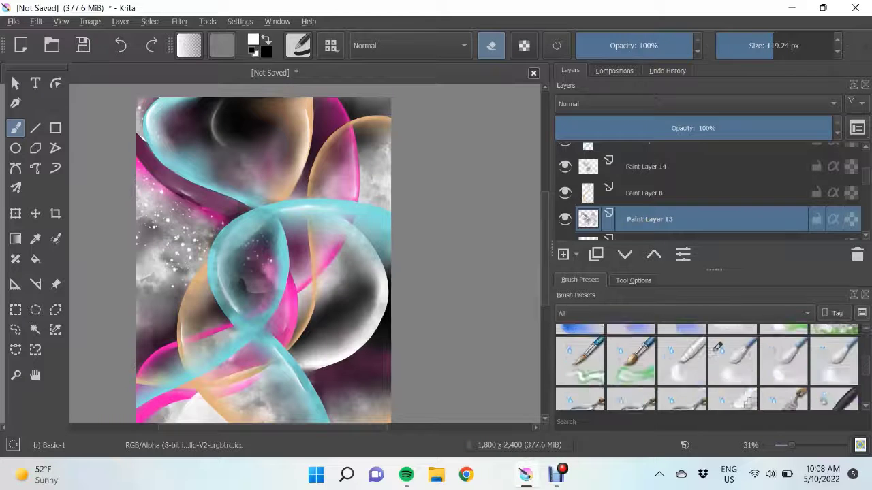
pyautogui.click(834, 351)
pyautogui.press('Insert')
pyautogui.moveTo(225, 177); pyautogui.dragTo(273, 205)
pyautogui.moveTo(245, 150); pyautogui.dragTo(292, 184)
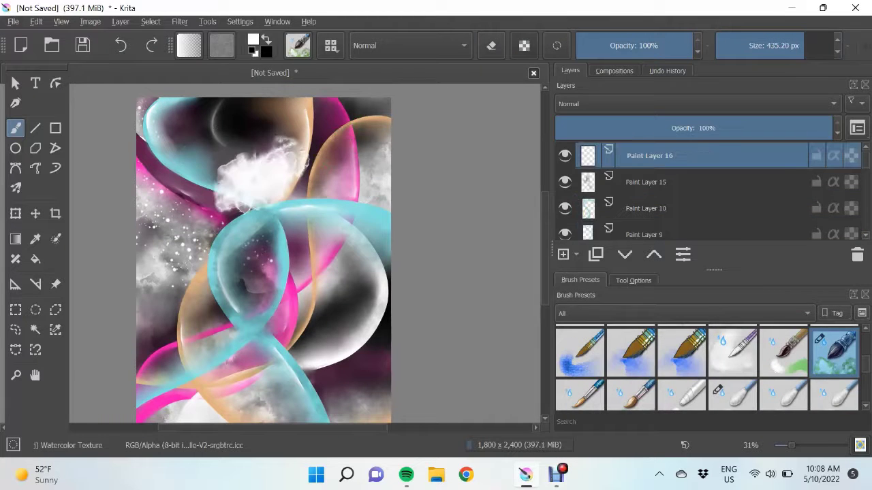
pyautogui.click(732, 384)
pyautogui.moveTo(211, 197)
pyautogui.mouseDown()
pyautogui.moveTo(298, 160)
pyautogui.moveTo(223, 166)
pyautogui.moveTo(325, 123)
pyautogui.mouseUp()
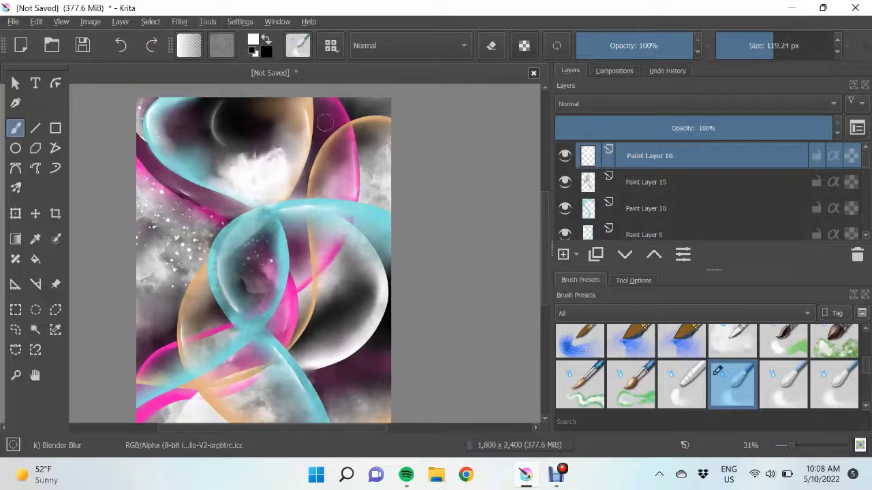
# On another new layer, paint and blend a white cloud in the canvas centre, undoing one stroke.
pyautogui.press('Insert')
pyautogui.scroll(-1, 264, 259)
pyautogui.click(834, 385)
pyautogui.moveTo(286, 184); pyautogui.dragTo(205, 225)
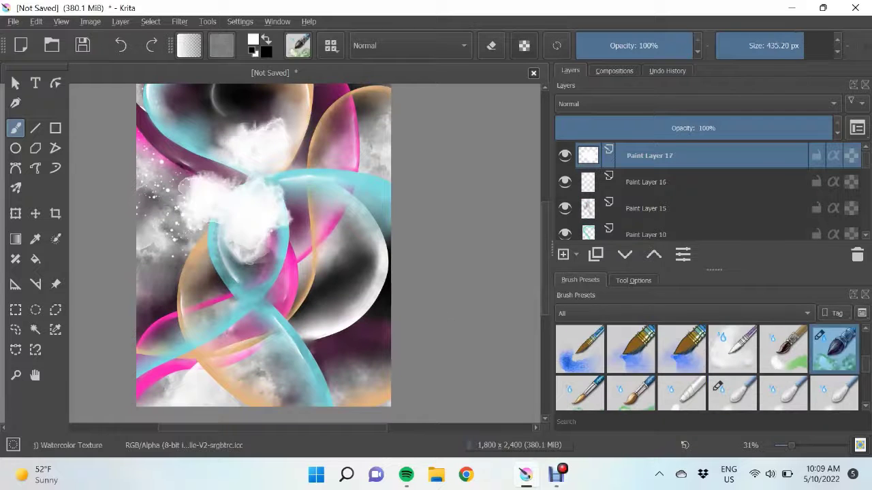
pyautogui.click(732, 385)
pyautogui.moveTo(279, 177); pyautogui.dragTo(214, 236)
pyautogui.click(120, 45)
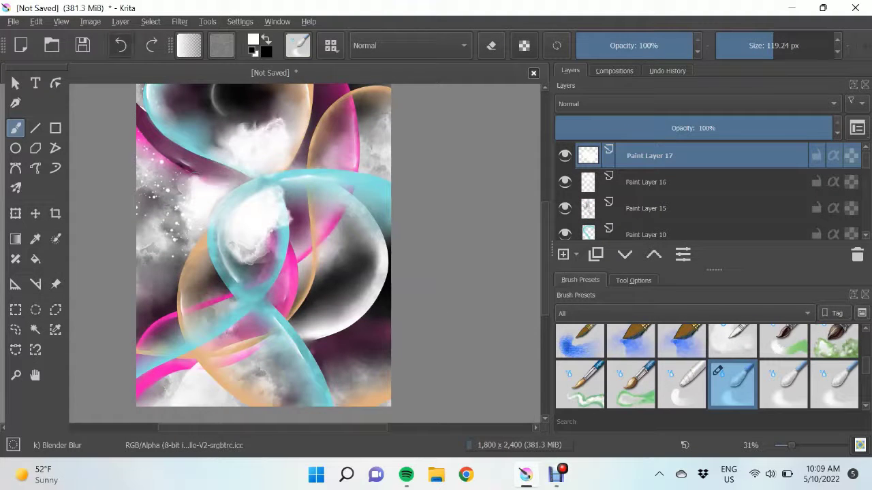
pyautogui.moveTo(263, 190)
pyautogui.mouseDown()
pyautogui.moveTo(245, 273)
pyautogui.moveTo(273, 198)
pyautogui.moveTo(184, 225)
pyautogui.mouseUp()
# Erase the white and maroon paint left of centre to reveal the starry background.
pyautogui.press('e')
pyautogui.moveTo(204, 197); pyautogui.dragTo(218, 252)
pyautogui.moveTo(239, 194); pyautogui.dragTo(215, 253)
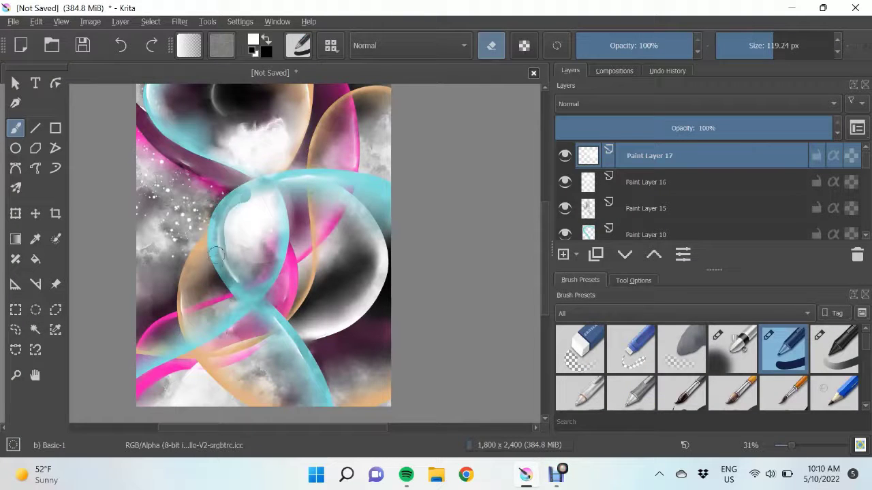
# Clear all the white smear from Paint Layer 17 while keeping the layer.
pyautogui.rightClick(605, 156)
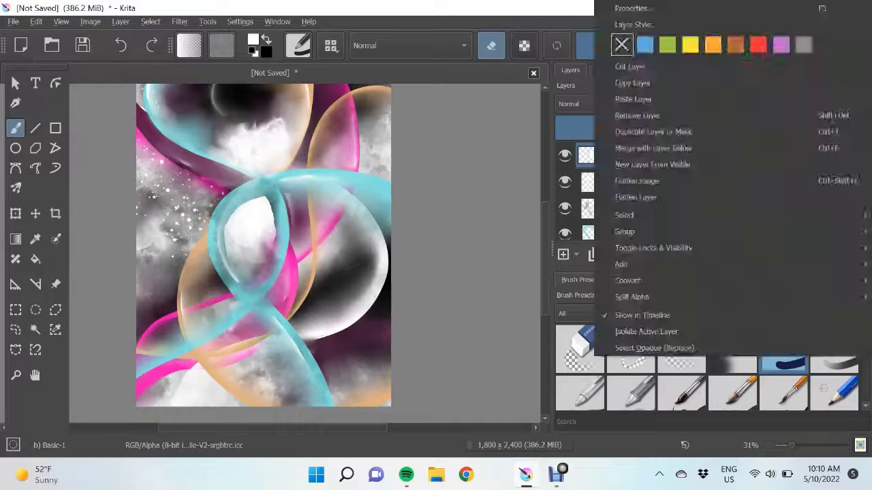
pyautogui.click(642, 115)
pyautogui.hotkey('ctrl', 'z')
pyautogui.press('e')
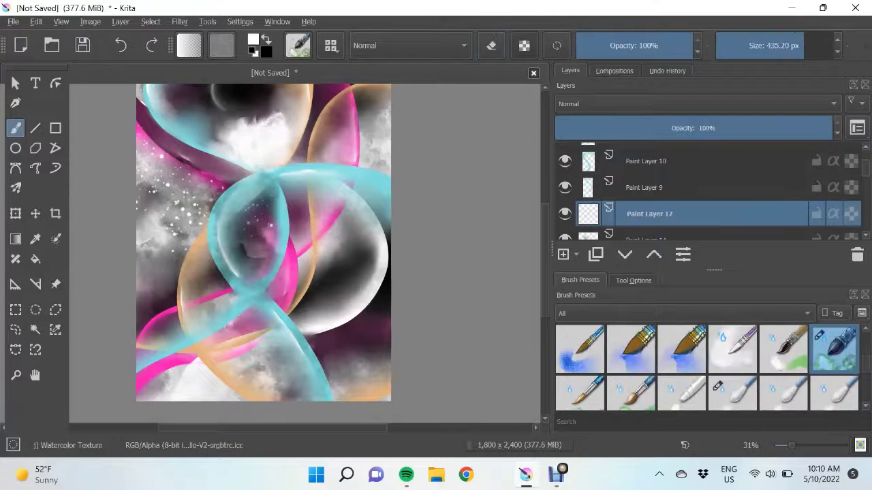
pyautogui.press('Delete')
pyautogui.click(732, 395)
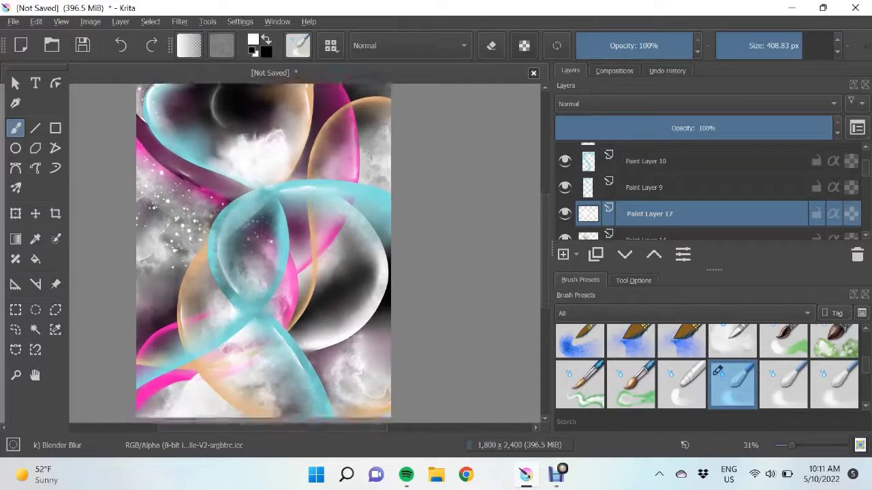
pyautogui.press('/')
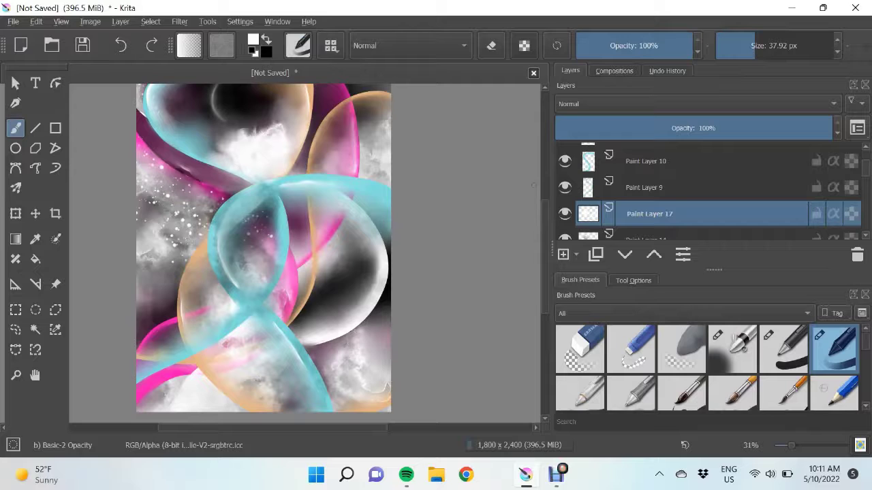
# On Paint Layer 16, set the Ellipse tool to orange with Fill set to Not Filled.
pyautogui.click(647, 155)
pyautogui.click(15, 147)
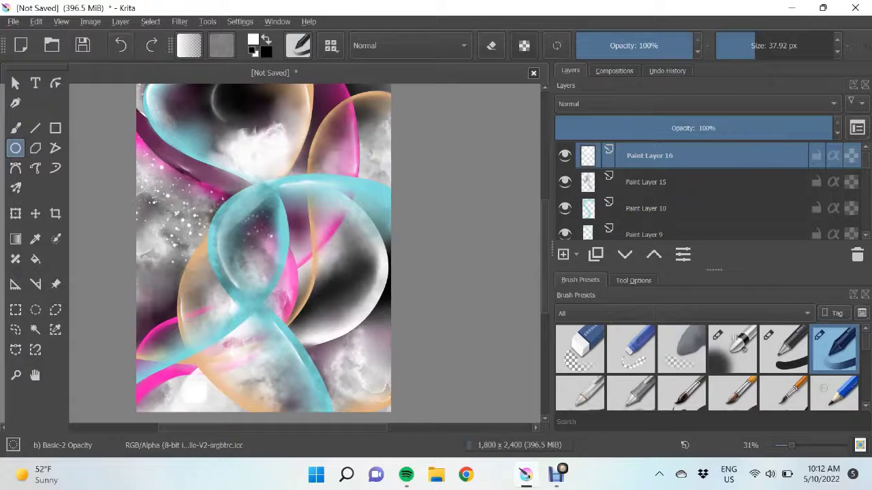
pyautogui.click(253, 41)
pyautogui.click(565, 262)
pyautogui.click(545, 452)
pyautogui.click(633, 280)
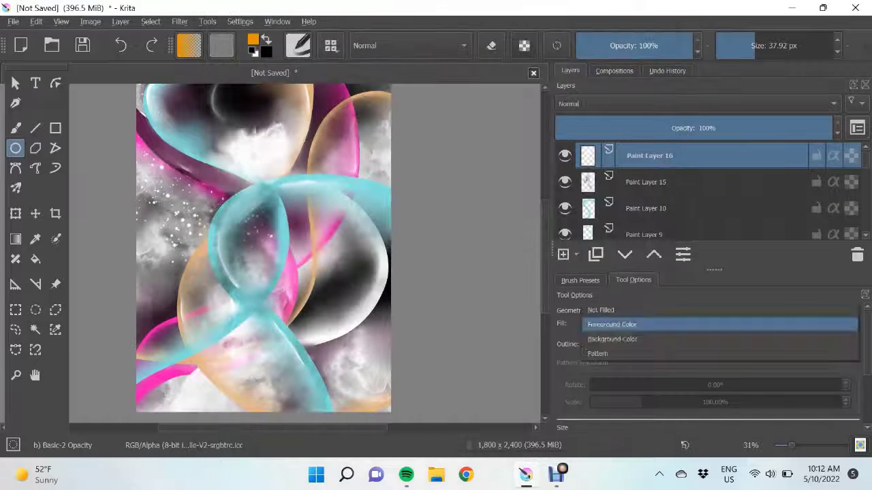
# Draw orange rings at the lower left and upper right, then blur them with Blender Blur.
pyautogui.moveTo(189, 374)
pyautogui.mouseDown()
pyautogui.moveTo(213, 402)
pyautogui.moveTo(187, 412)
pyautogui.mouseUp()
pyautogui.moveTo(322, 139); pyautogui.dragTo(341, 157)
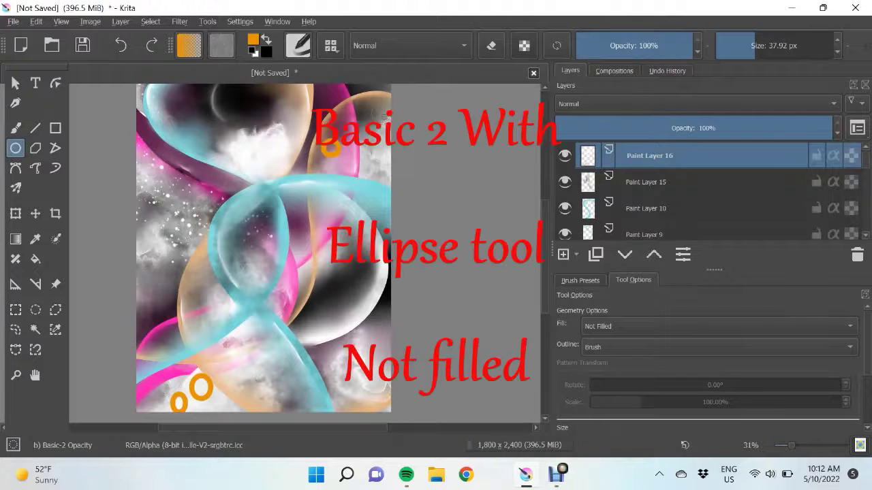
pyautogui.moveTo(369, 102); pyautogui.dragTo(391, 124)
pyautogui.click(580, 280)
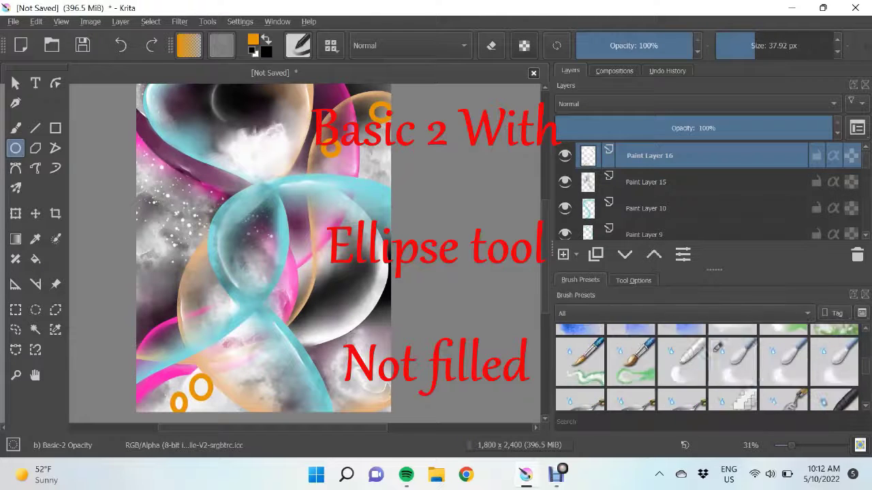
pyautogui.click(717, 348)
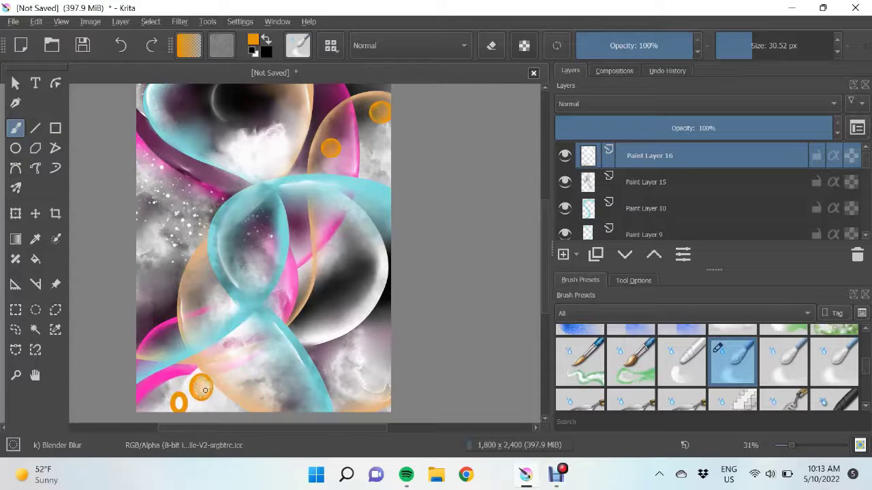
pyautogui.click(562, 254)
# Paint light Airbrush Soft glints on three orange bubbles and soften them with Blender Blur.
pyautogui.scroll(-1, 681, 368)
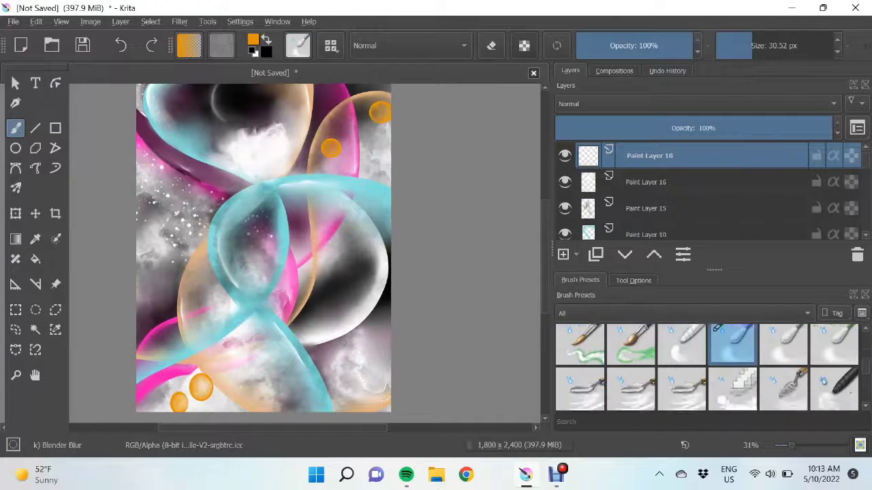
pyautogui.click(731, 348)
pyautogui.click(253, 41)
pyautogui.doubleClick(511, 219)
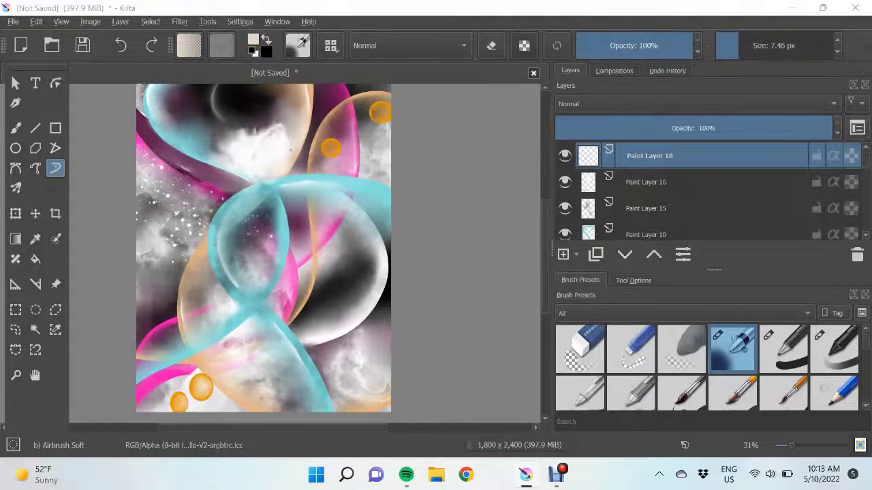
pyautogui.moveTo(328, 143); pyautogui.dragTo(330, 154)
pyautogui.moveTo(377, 107); pyautogui.dragTo(376, 118)
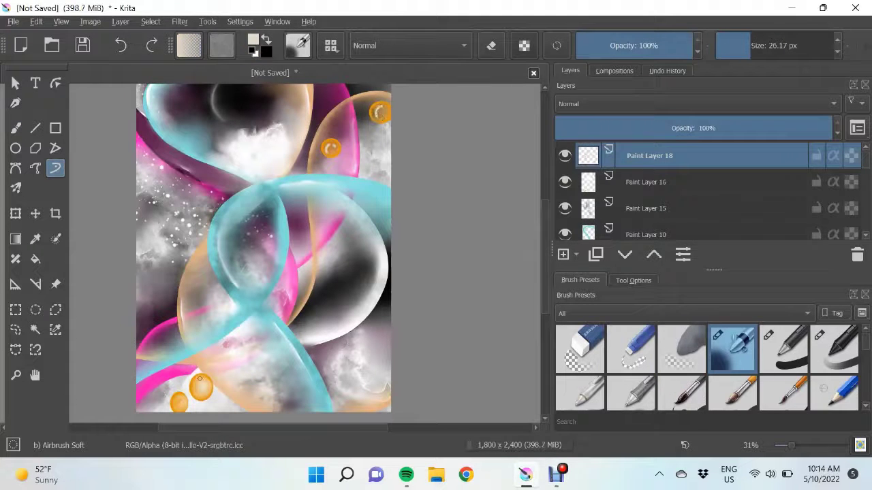
pyautogui.moveTo(197, 377); pyautogui.dragTo(193, 397)
pyautogui.scroll(-3, 681, 368)
pyautogui.scroll(-2, 717, 370)
pyautogui.click(718, 370)
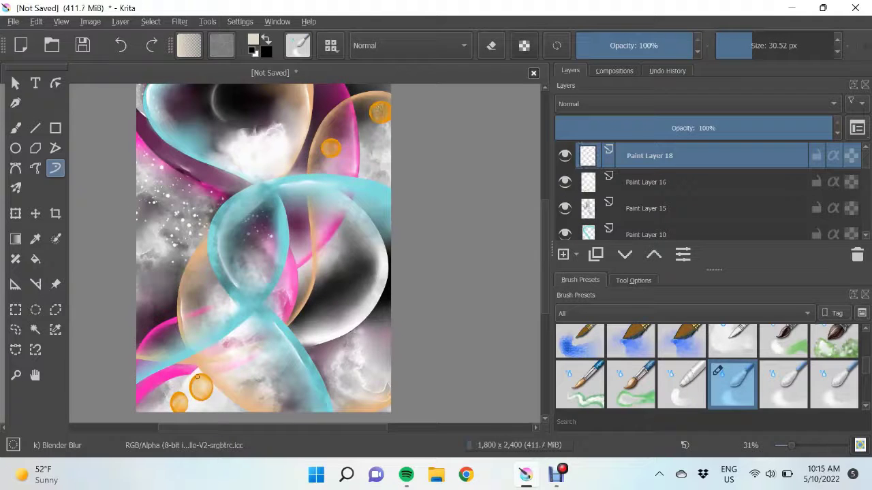
# On a new layer, add white Airbrush Soft highlights to all four orange bubbles and blur them.
pyautogui.press('Insert')
pyautogui.scroll(3, 681, 368)
pyautogui.click(732, 349)
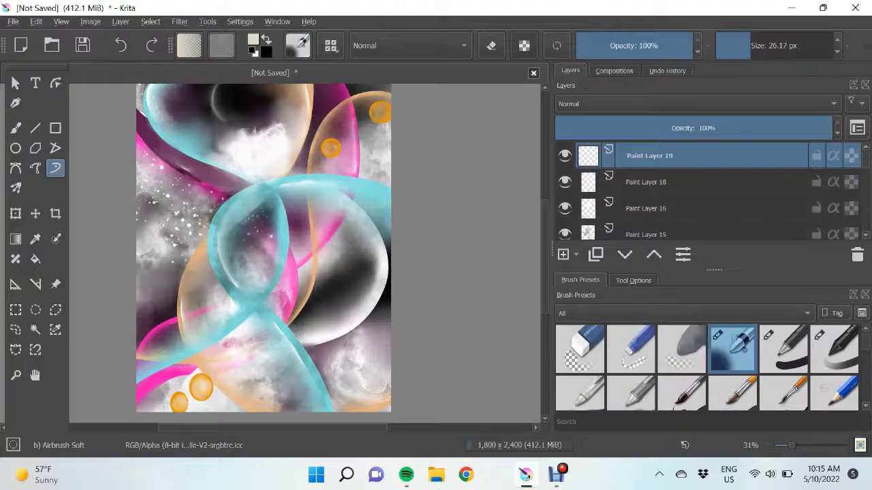
pyautogui.click(252, 41)
pyautogui.press('Escape')
pyautogui.moveTo(373, 113); pyautogui.dragTo(379, 103)
pyautogui.moveTo(327, 150); pyautogui.dragTo(332, 141)
pyautogui.moveTo(197, 383); pyautogui.dragTo(205, 377)
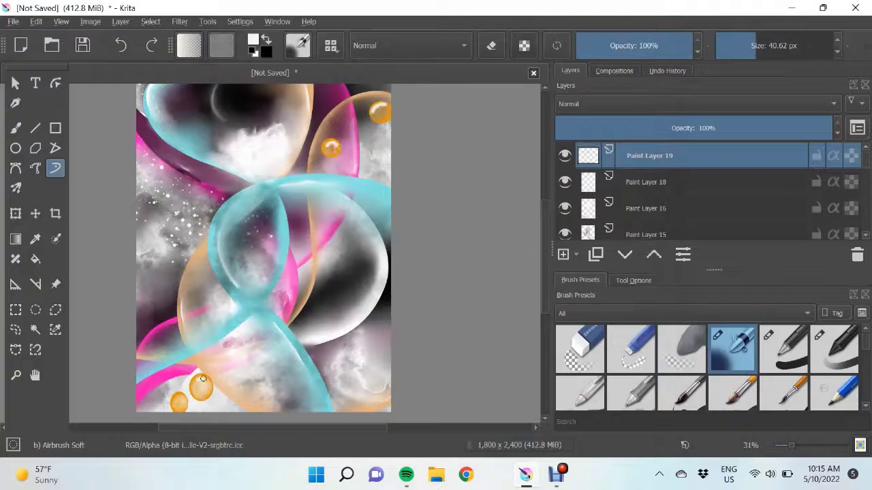
pyautogui.moveTo(174, 405); pyautogui.dragTo(179, 396)
pyautogui.scroll(-5, 681, 368)
pyautogui.click(732, 393)
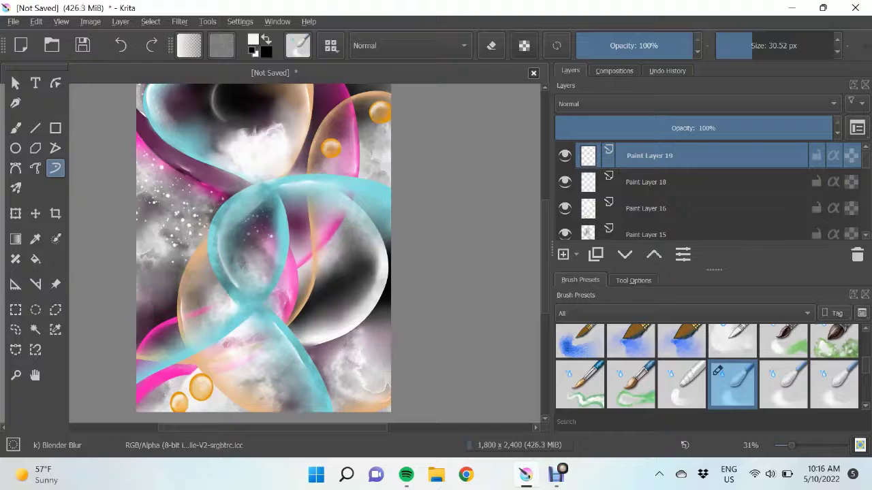
pyautogui.press('Insert')
# Rotate the image 90° to the right into landscape orientation.
pyautogui.scroll(1, 264, 253)
pyautogui.click(90, 21)
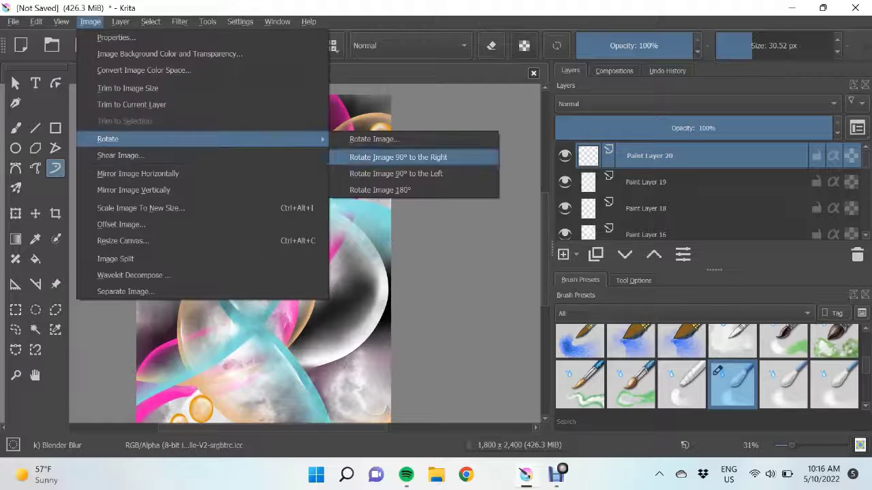
pyautogui.click(408, 156)
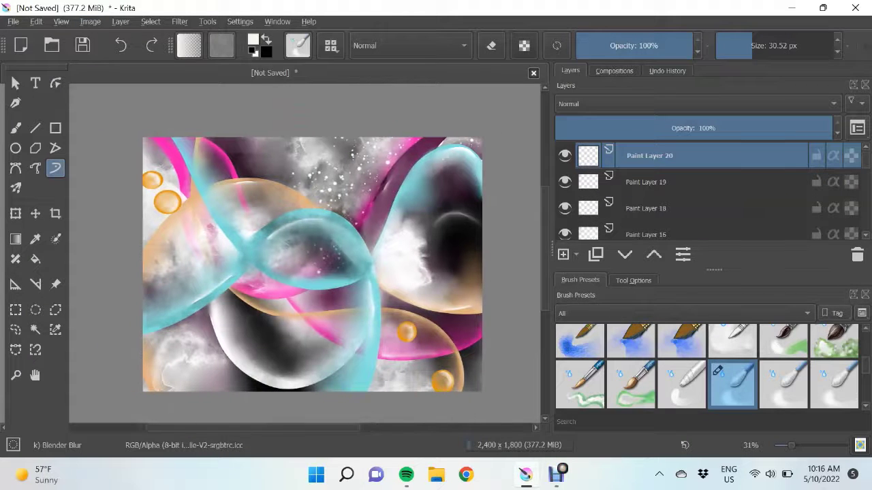
# Draw black ellipse rings at the upper right and lower left.
pyautogui.press('/')
pyautogui.click(15, 148)
pyautogui.press('x')
pyautogui.moveTo(183, 320); pyautogui.dragTo(248, 394)
pyautogui.moveTo(465, 173); pyautogui.dragTo(482, 190)
pyautogui.moveTo(438, 180)
pyautogui.mouseDown()
pyautogui.moveTo(457, 199)
pyautogui.moveTo(478, 186)
pyautogui.mouseUp()
# Smear the lower-left black ring into a grey bubble with an enlarged Blender Blur.
pyautogui.press('/')
pyautogui.press('b')
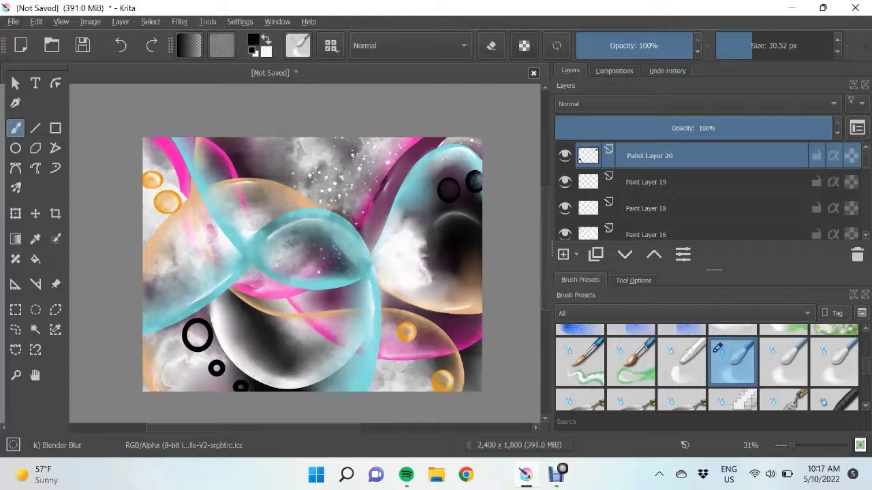
pyautogui.press(']')
pyautogui.moveTo(191, 327); pyautogui.dragTo(201, 342)
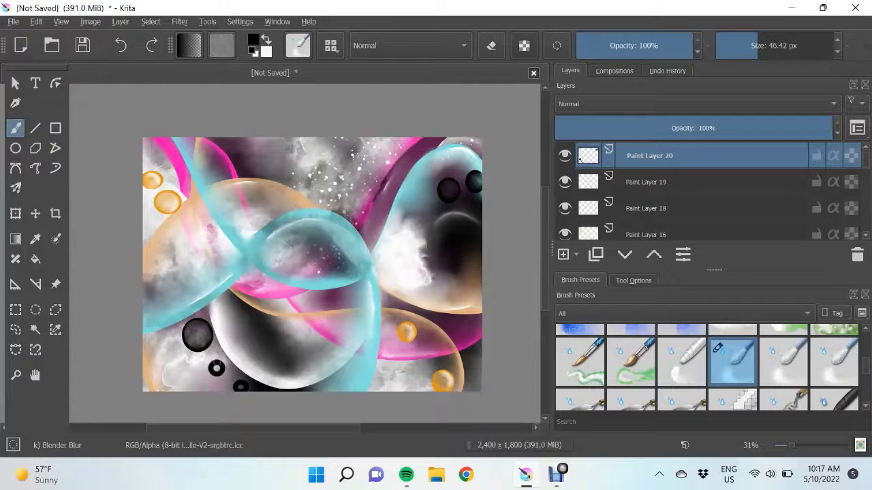
# On a new layer, paint white highlight arcs on five black bubbles with Basic-2 Opacity.
pyautogui.press('Insert')
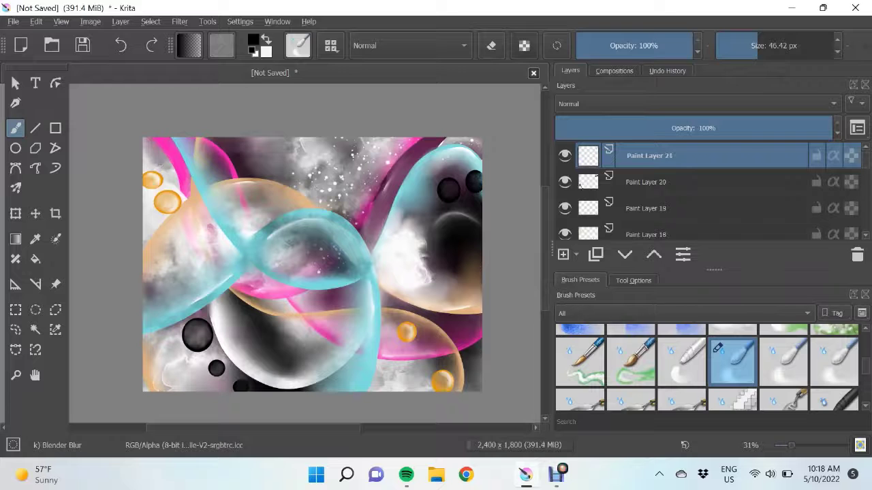
pyautogui.press('/')
pyautogui.moveTo(444, 188); pyautogui.dragTo(453, 186)
pyautogui.moveTo(469, 185); pyautogui.dragTo(476, 177)
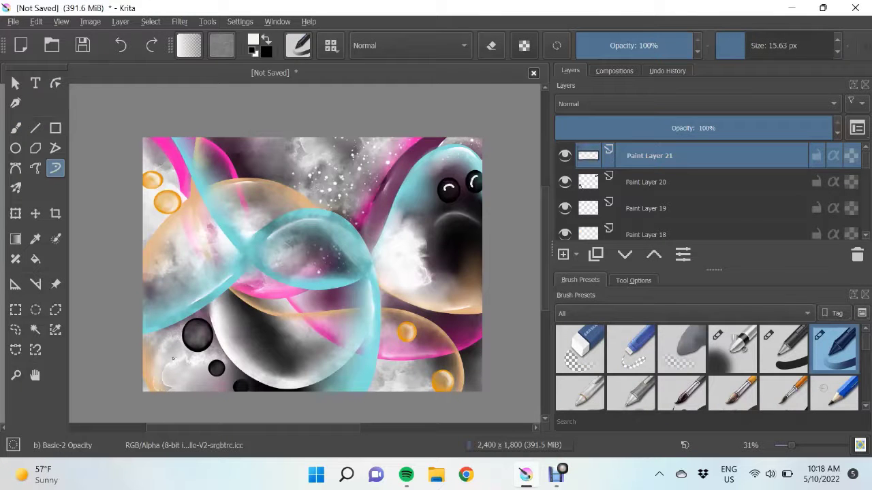
pyautogui.moveTo(189, 333); pyautogui.dragTo(205, 328)
pyautogui.moveTo(213, 368); pyautogui.dragTo(219, 364)
pyautogui.moveTo(236, 388); pyautogui.dragTo(243, 385)
# Soften the highlight on the upper-right black bubble with Blender Blur.
pyautogui.press('/')
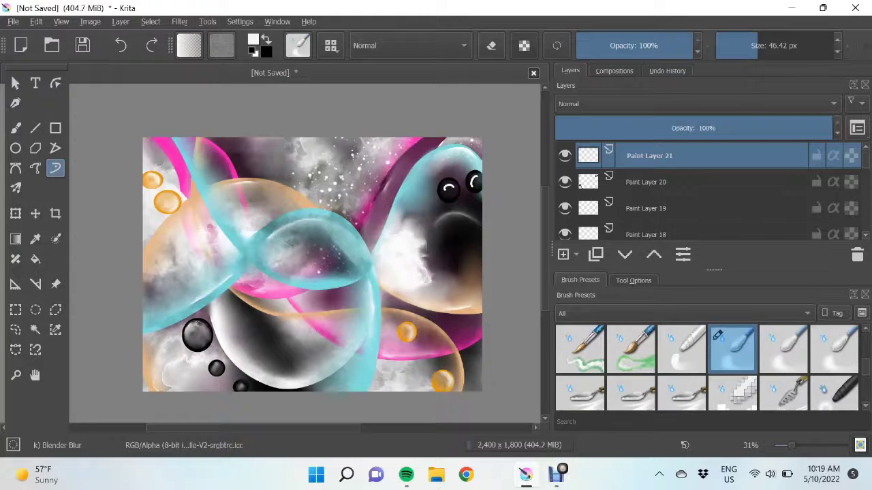
pyautogui.moveTo(447, 187)
pyautogui.mouseDown()
pyautogui.moveTo(453, 194)
pyautogui.moveTo(477, 185)
pyautogui.mouseUp()
pyautogui.scroll(-2, 311, 264)
pyautogui.scroll(-1, 312, 264)
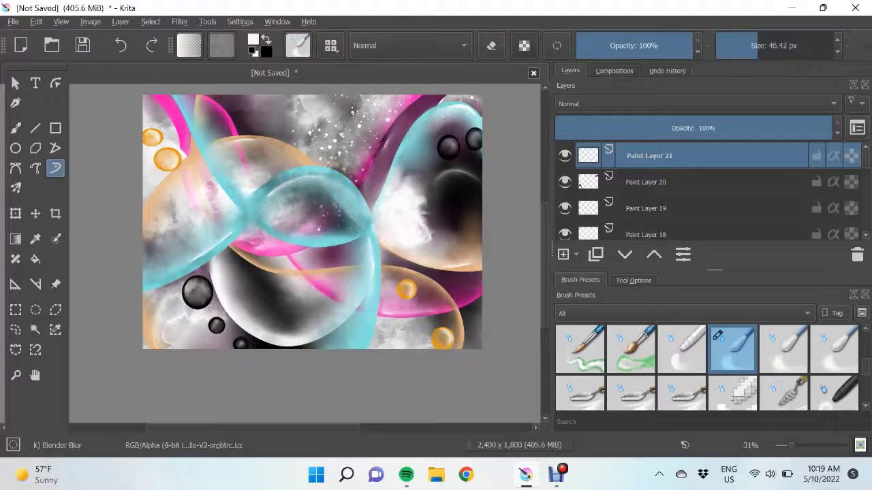
pyautogui.scroll(-5, 709, 367)
# On a new layer, scribble a black signature at the lower right with a fine Sketch brush.
pyautogui.click(630, 361)
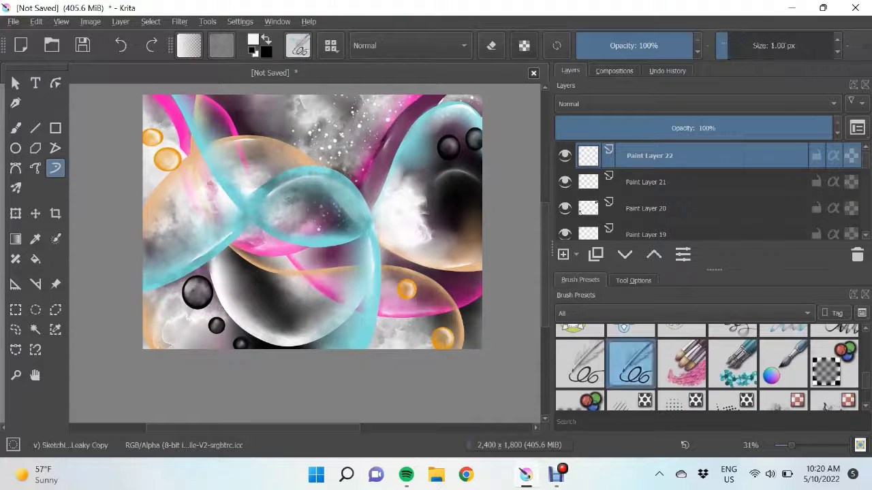
pyautogui.press('x')
pyautogui.press('Insert')
pyautogui.press('b')
pyautogui.moveTo(417, 334); pyautogui.dragTo(446, 310)
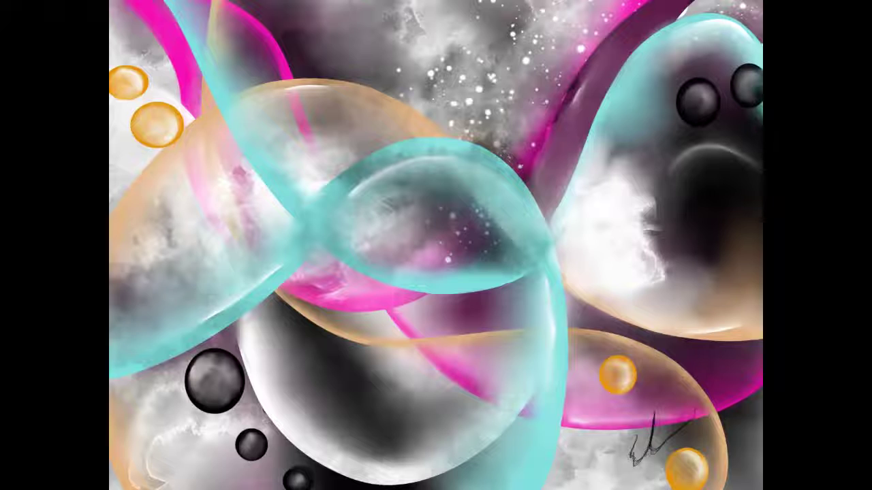